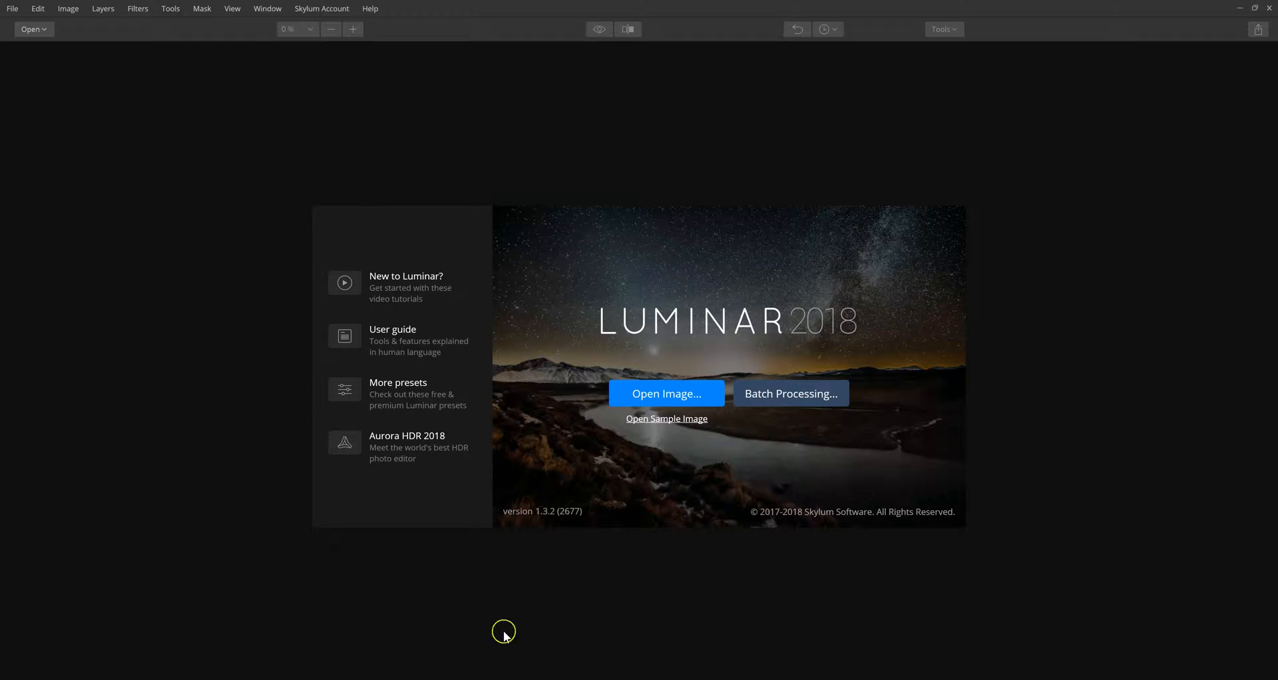
Step: Switch to FastStone Image Viewer and load the RAW photo DSC_0825.NEF from the 112D7500 folder into Luminar 2018
mouse_move(507, 678)
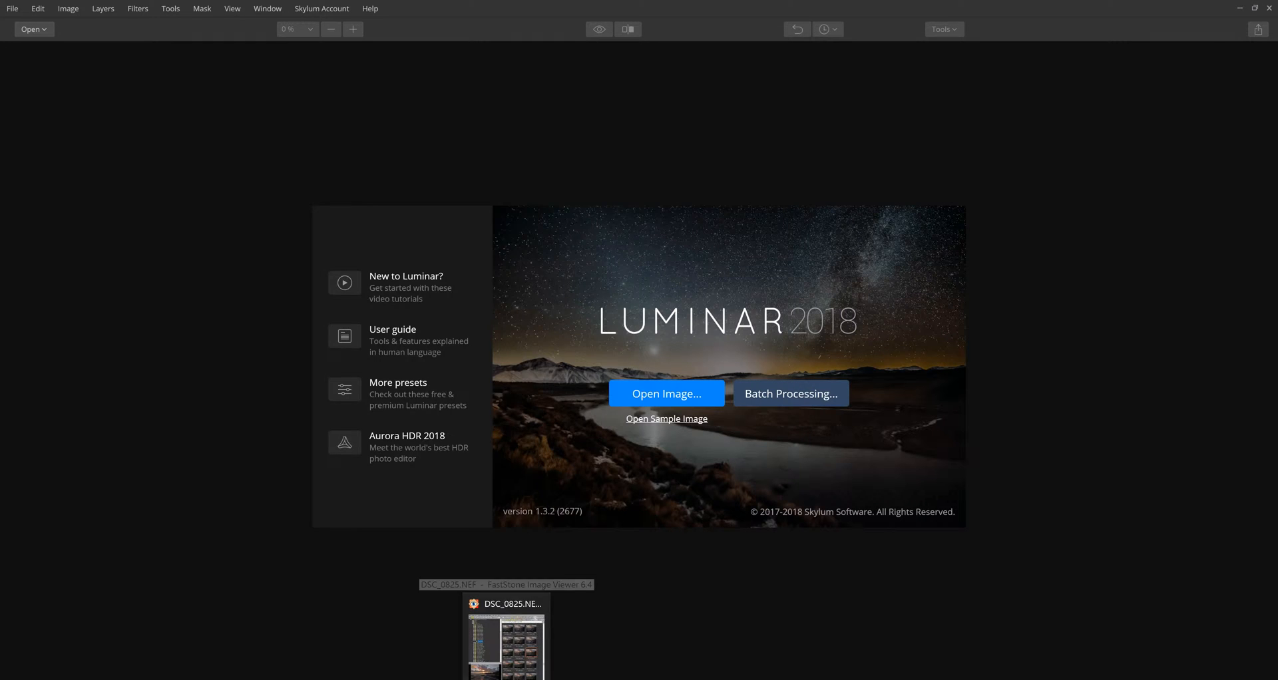
click(507, 645)
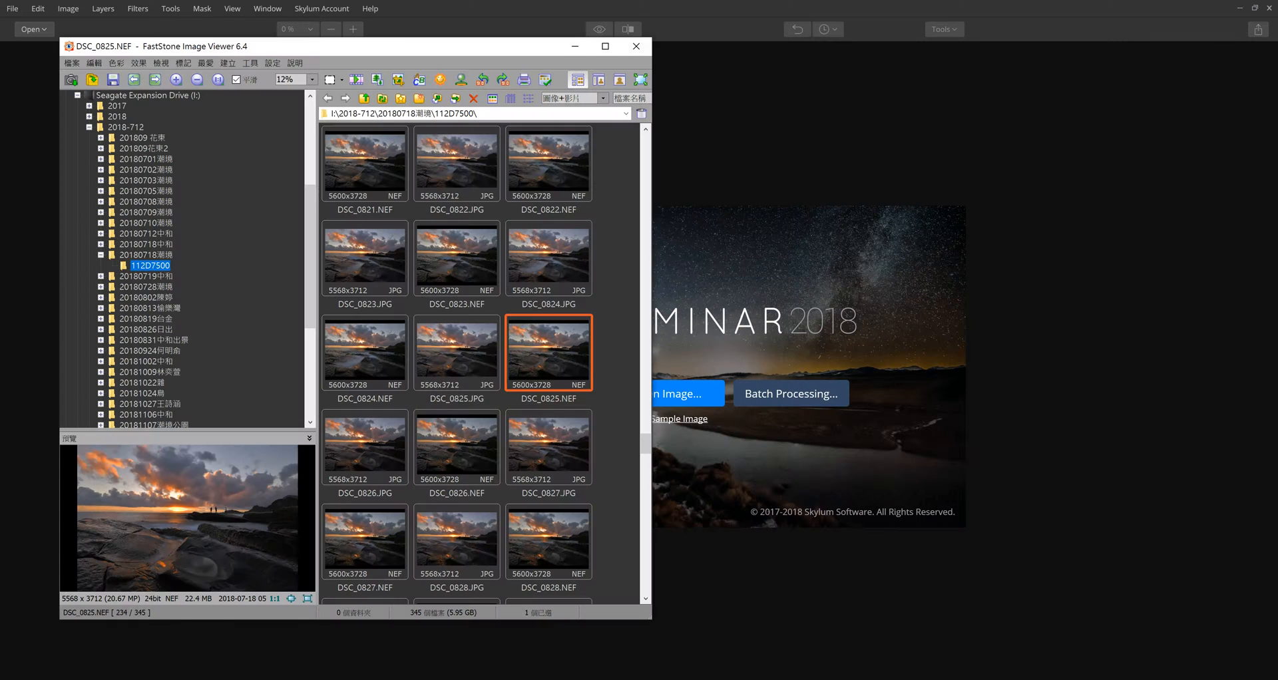
right_click(541, 353)
mouse_move(599, 392)
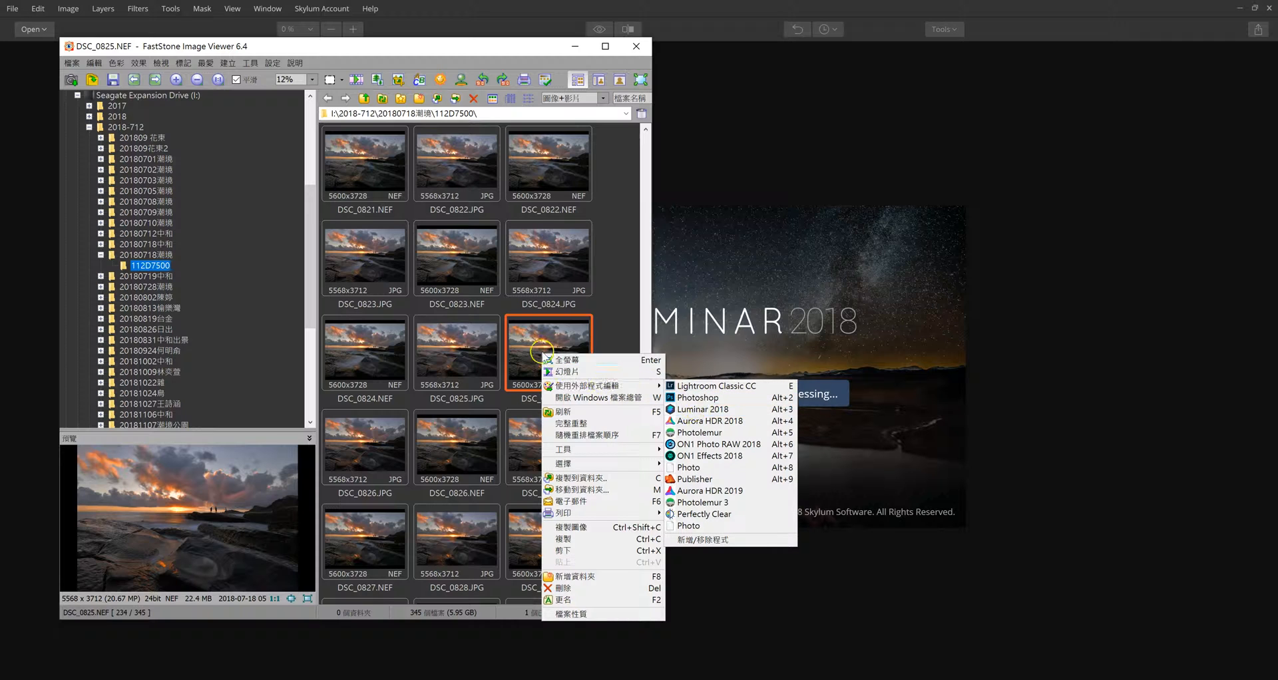
click(540, 349)
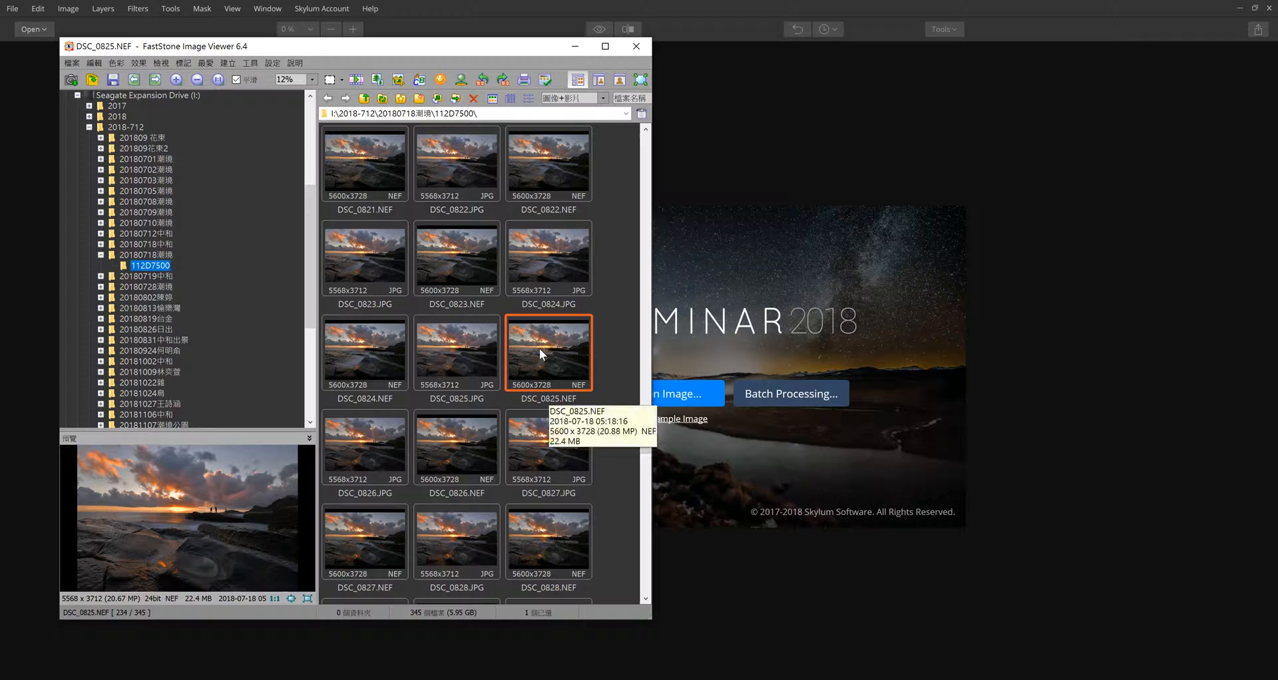
drag(541, 349, 744, 340)
click(558, 350)
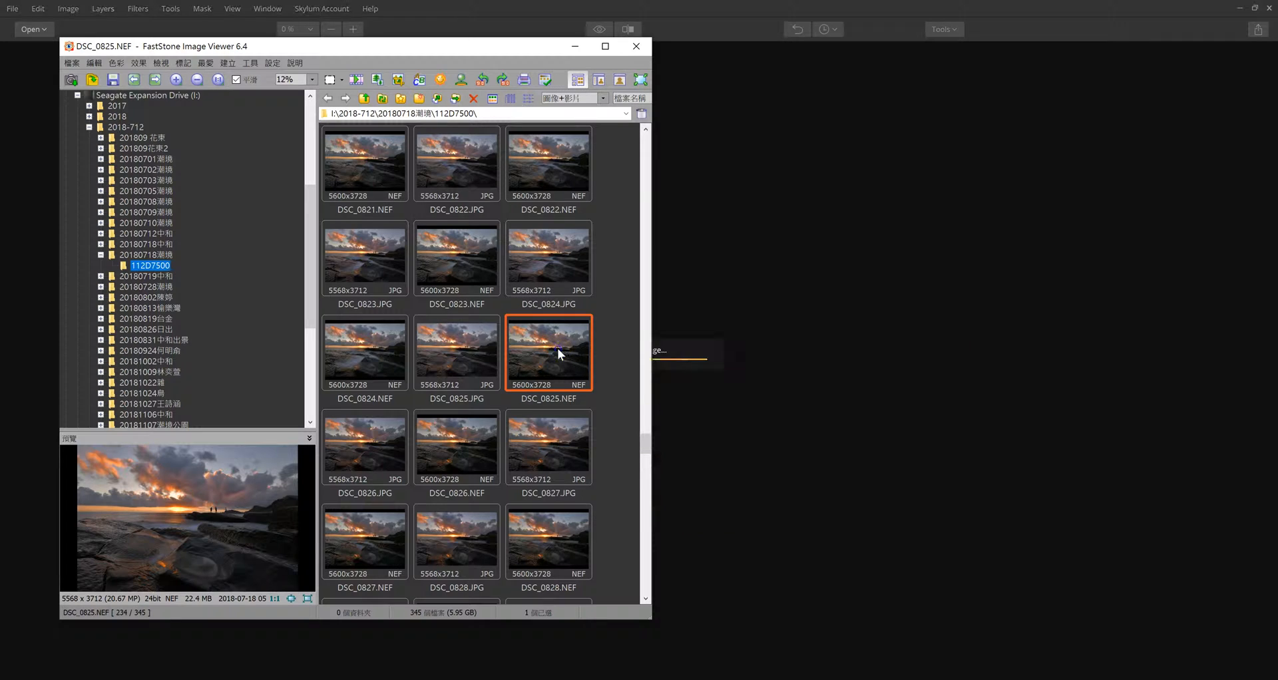
click(573, 46)
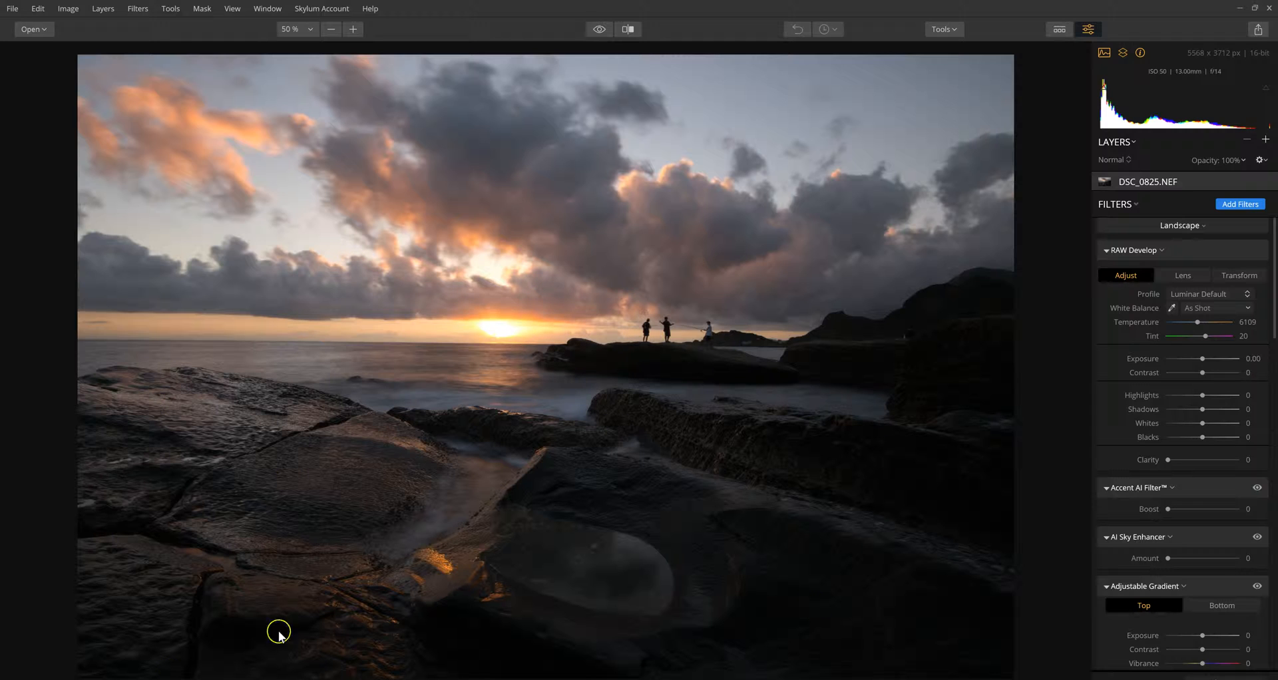
Step: Select the Landscape workspace for the filters
click(1174, 226)
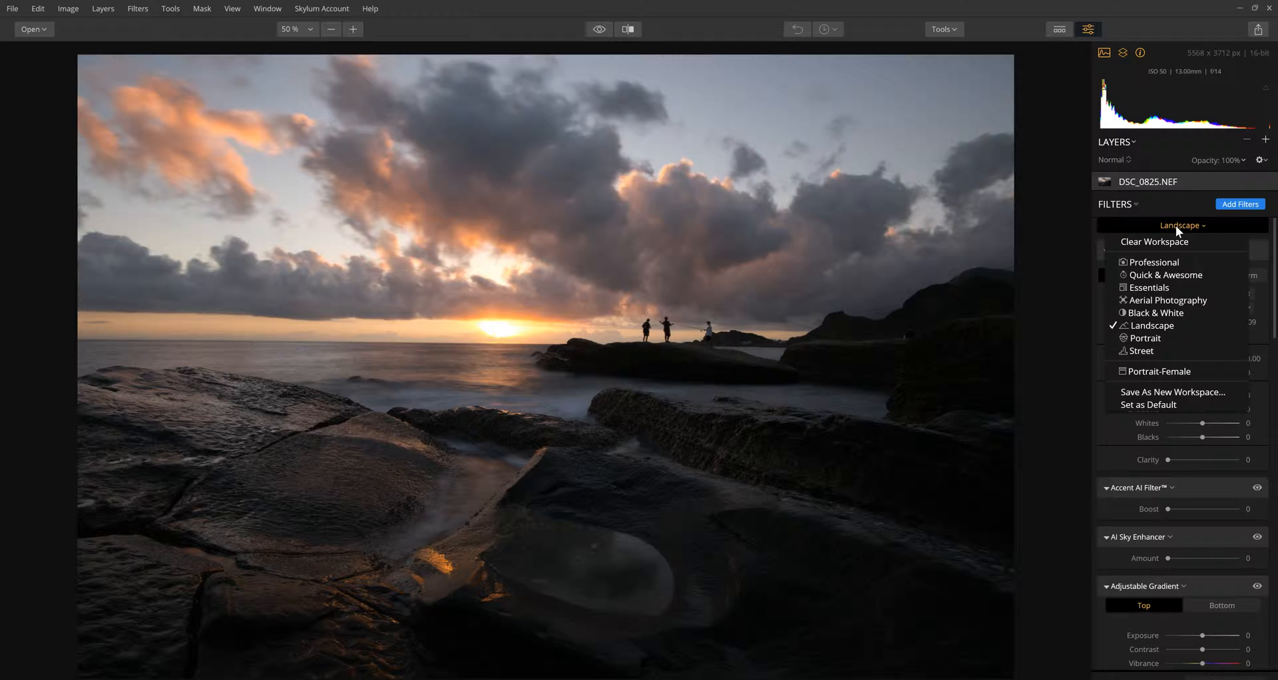
click(1172, 274)
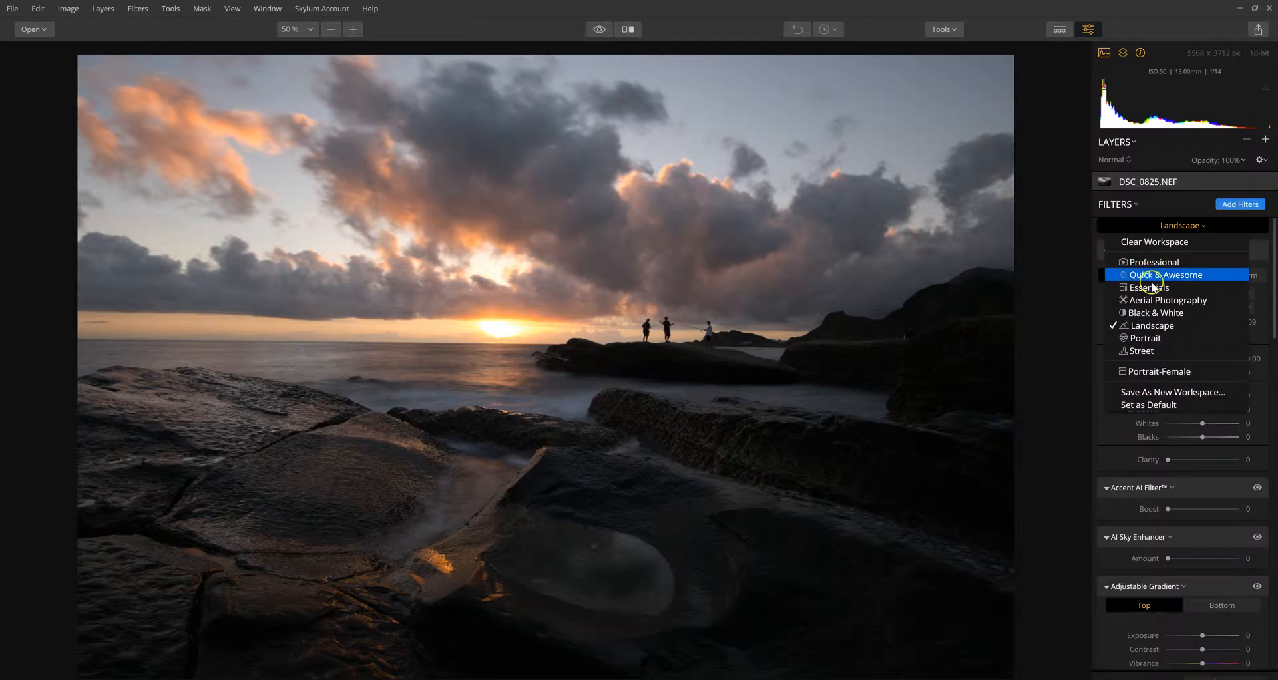
click(1160, 326)
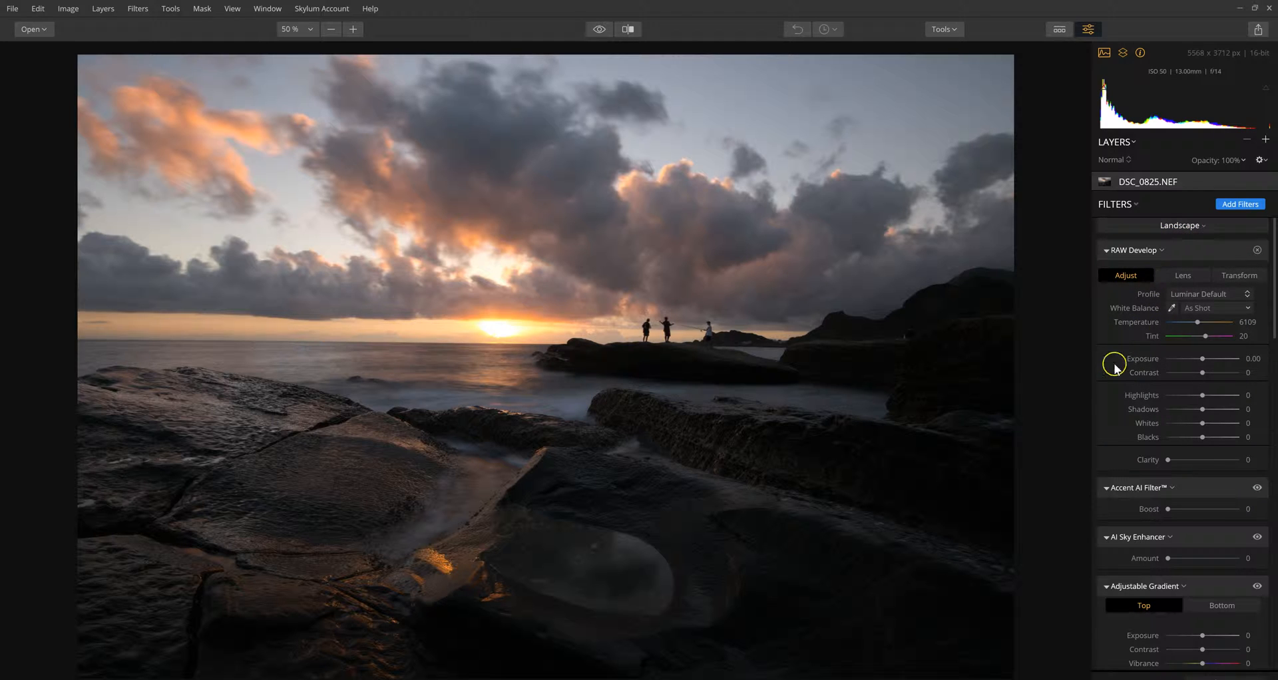
Step: Look through the Landscape workspace's filters from RAW Develop down to Vignette
scroll(1164, 393, down, 6)
scroll(1163, 426, down, 12)
scroll(1160, 426, down, 12)
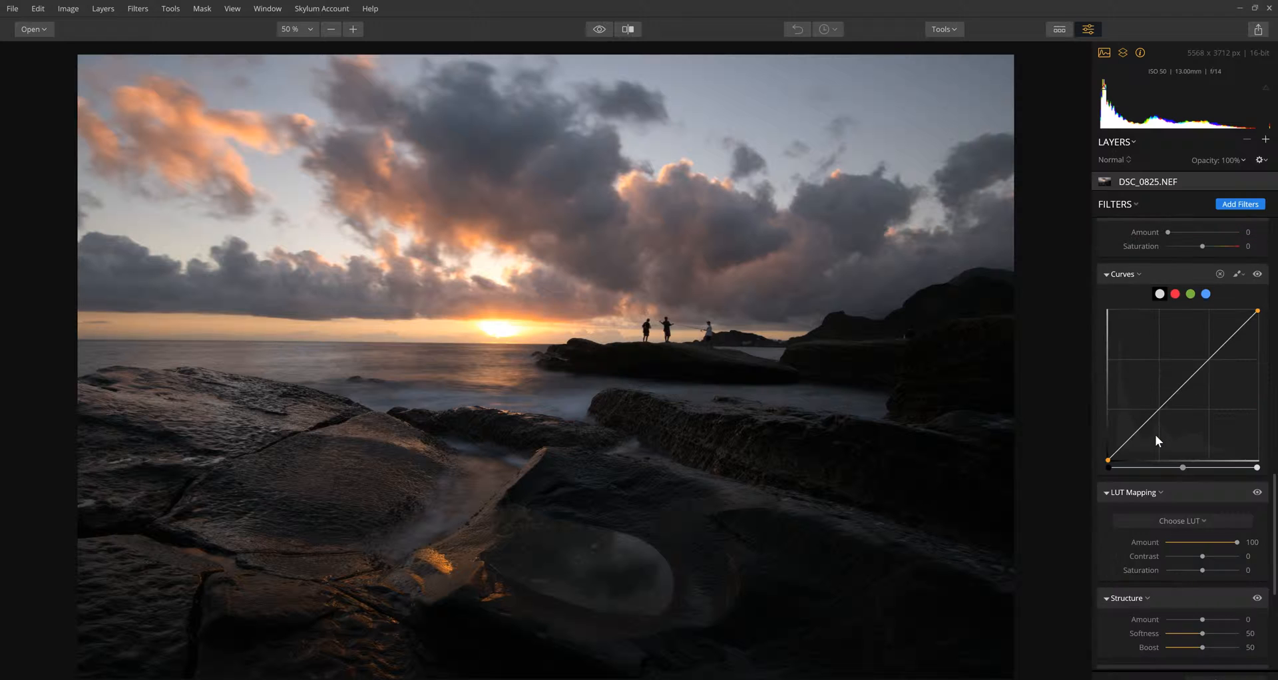
scroll(1156, 436, down, 8)
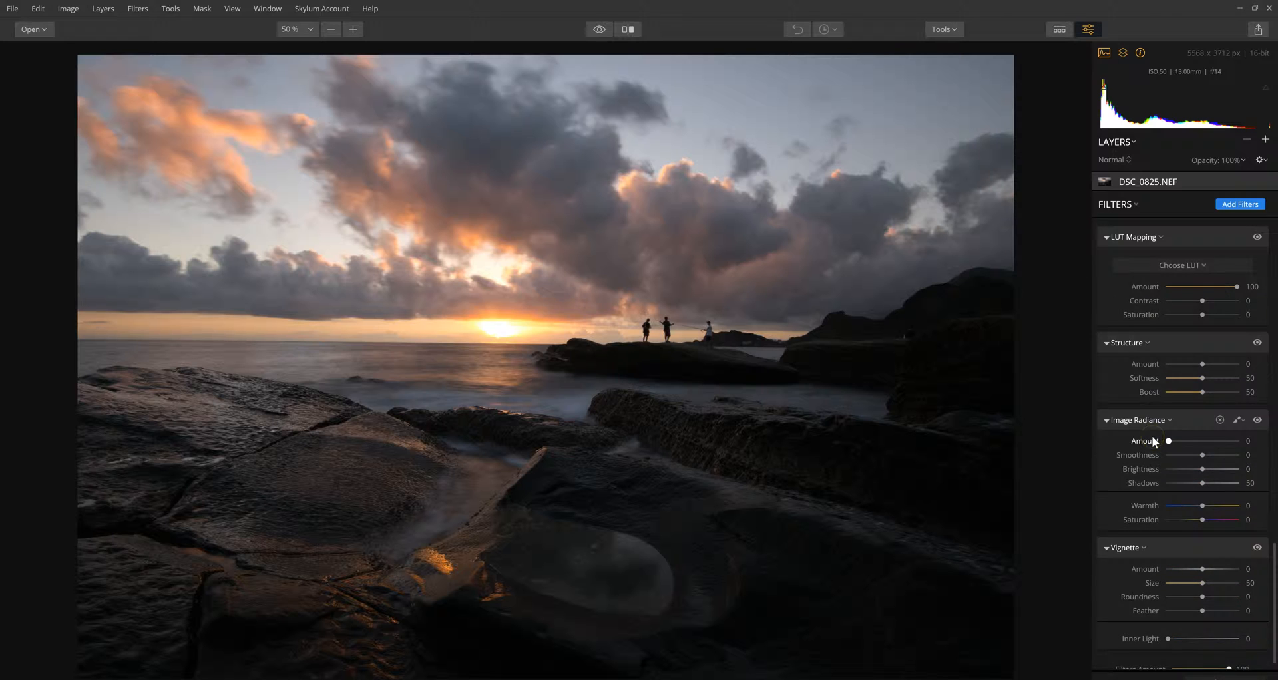
scroll(1149, 437, up, 15)
scroll(1136, 426, up, 15)
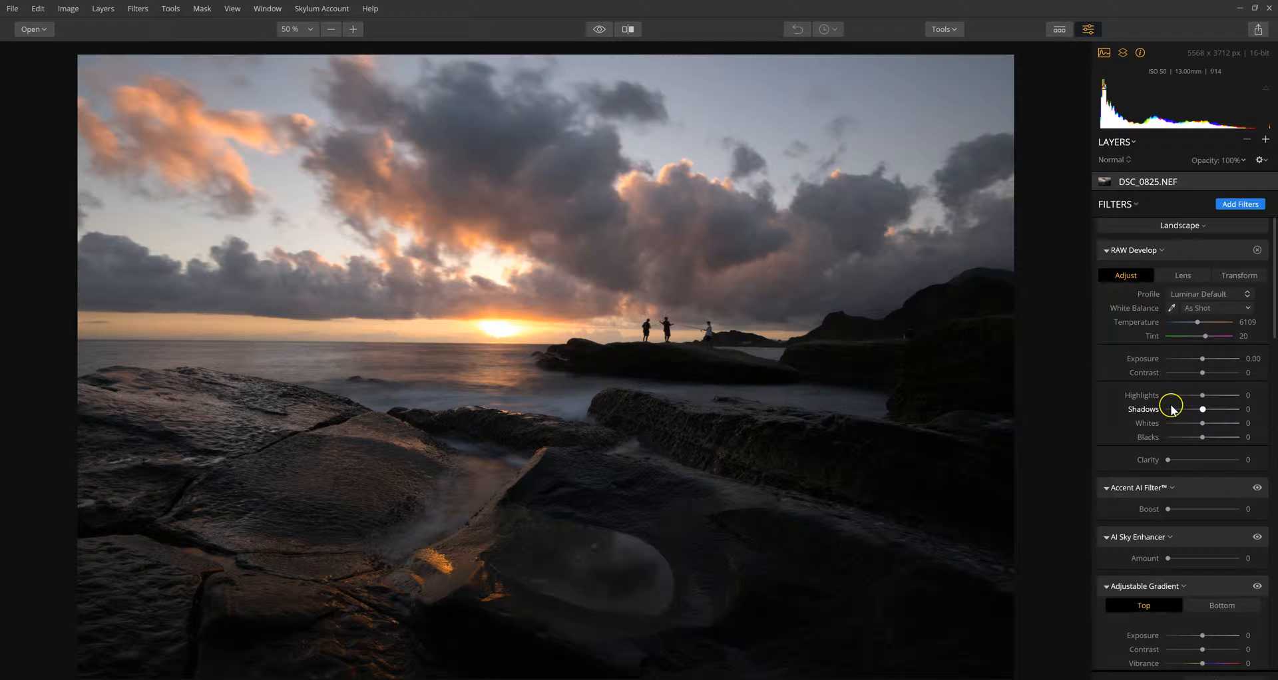
Step: In RAW Develop, set Highlights and Whites to -100, Shadows to 31 and Blacks to 37
click(1195, 376)
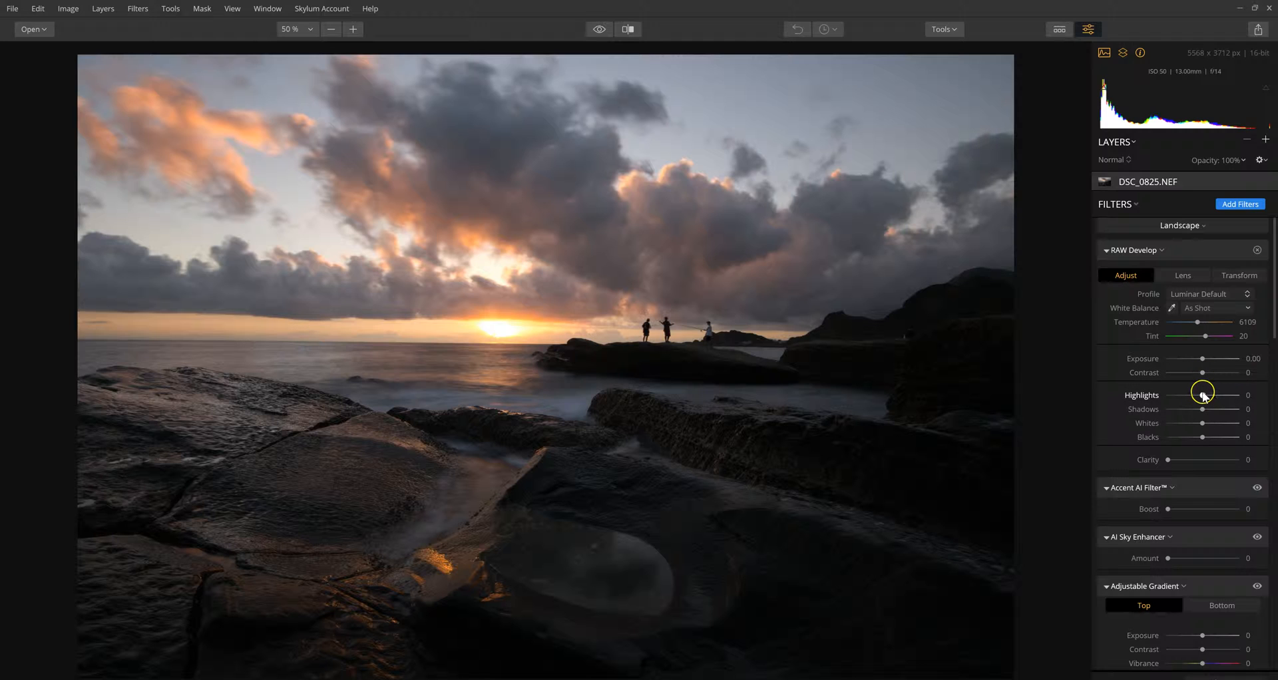
drag(1203, 395, 1152, 421)
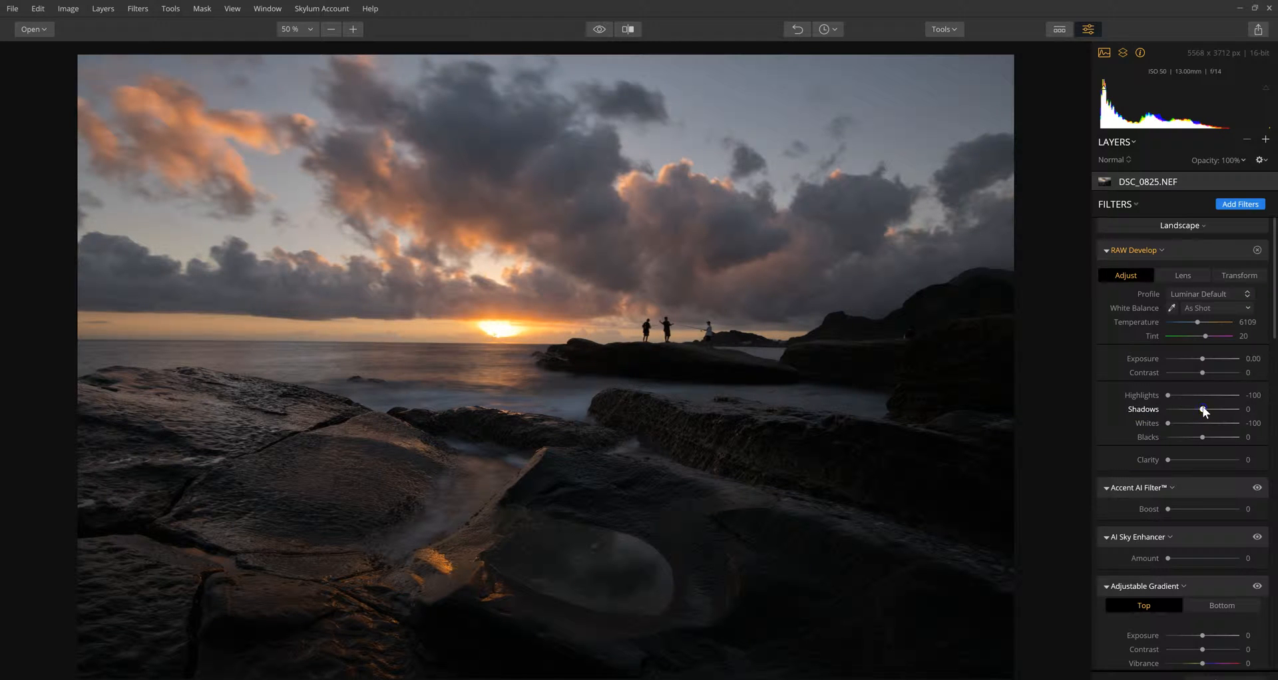
drag(1207, 408, 1214, 412)
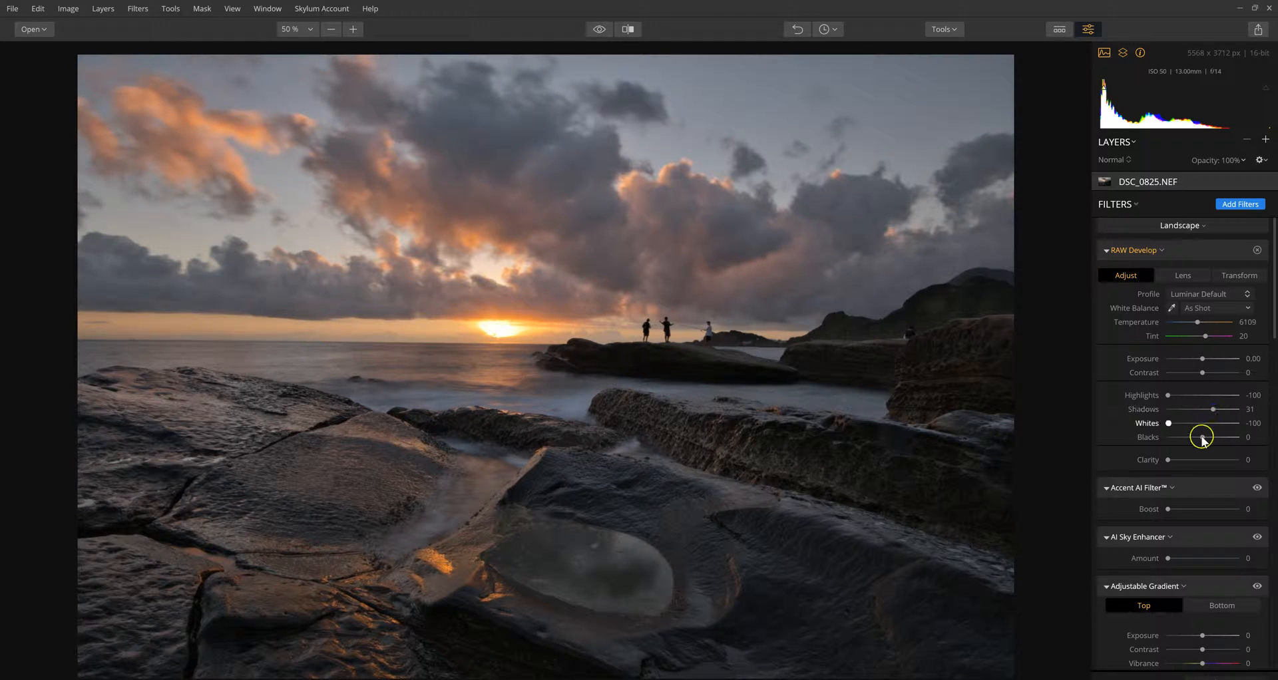
drag(1203, 437, 1217, 441)
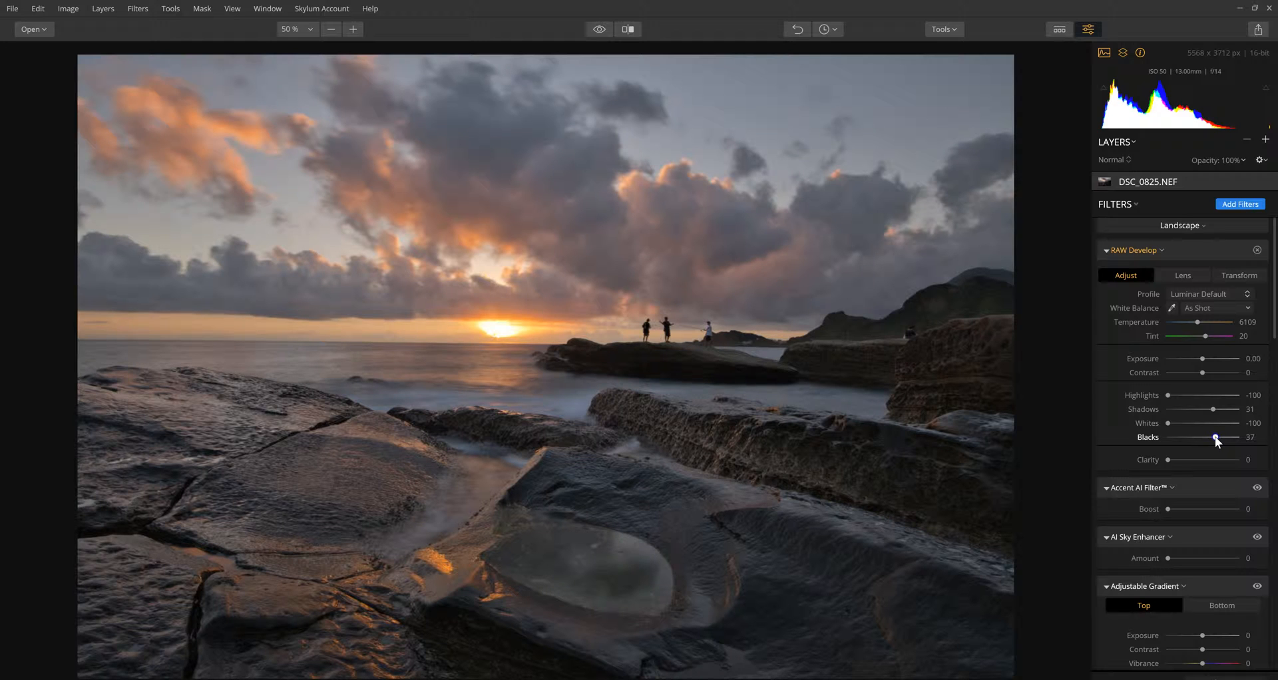
Step: In RAW Develop, set Clarity to 36, Contrast to 18 and Exposure to 0.05
click(1169, 460)
drag(1176, 458, 1192, 460)
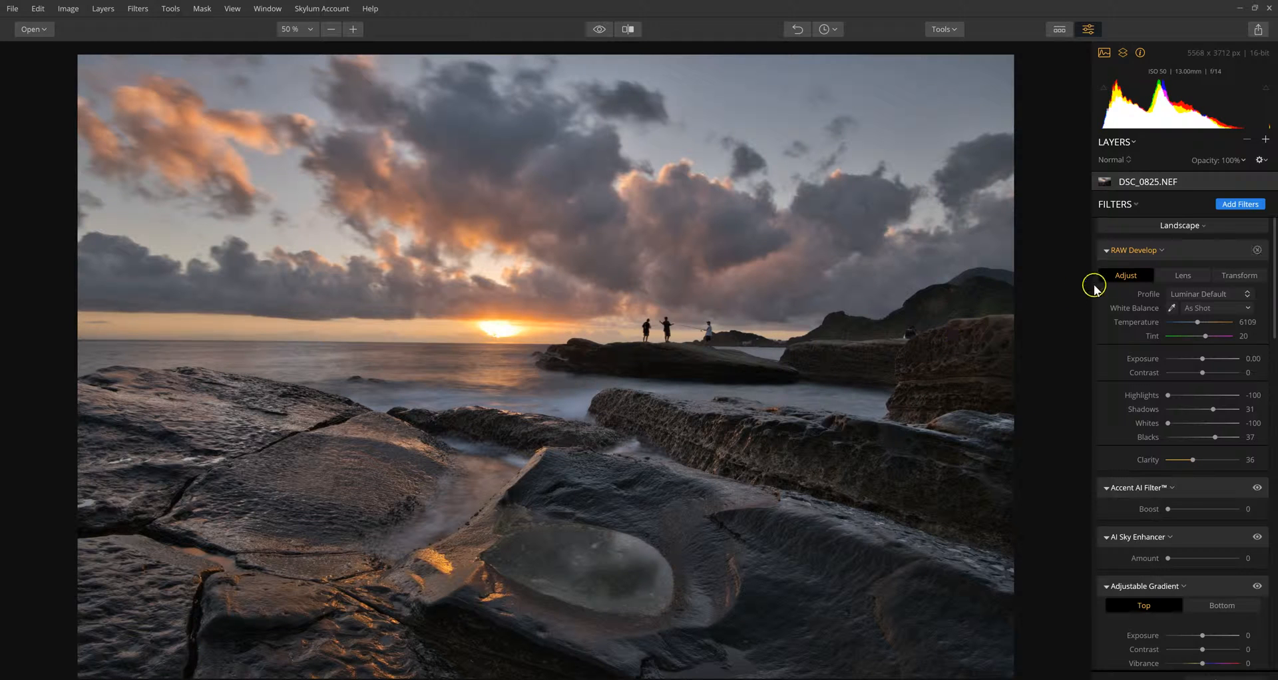
drag(1201, 374, 1208, 376)
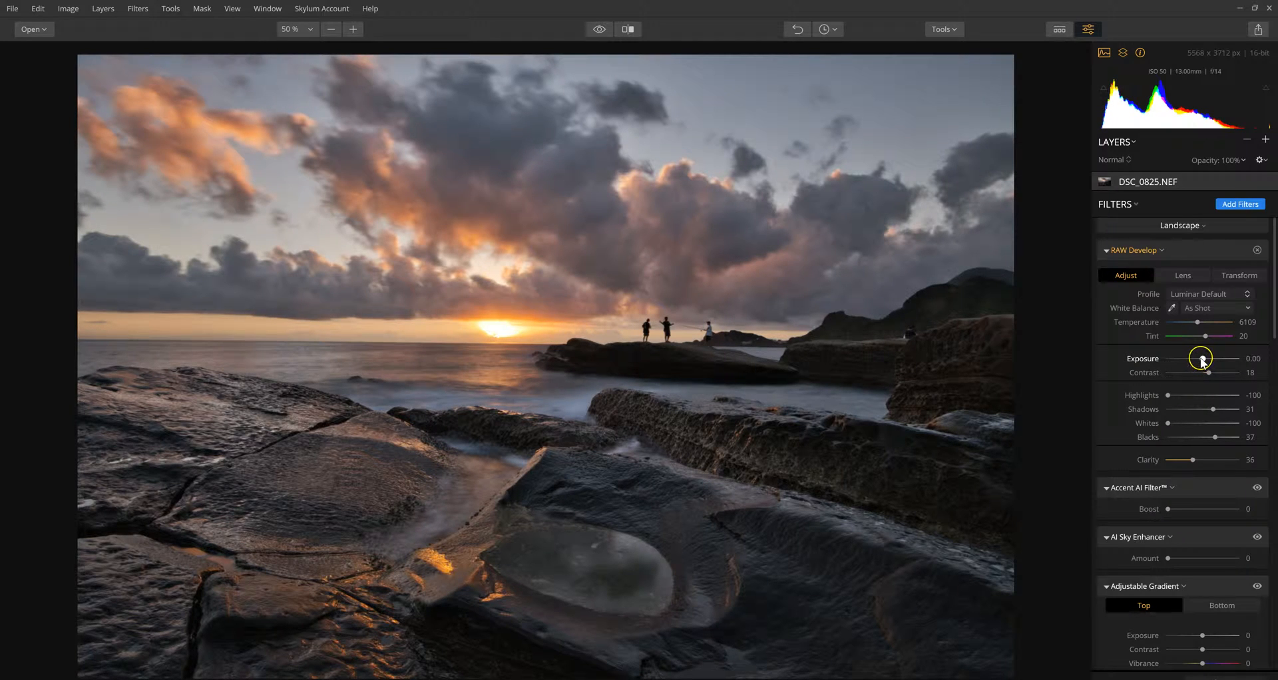
drag(1203, 361, 1199, 360)
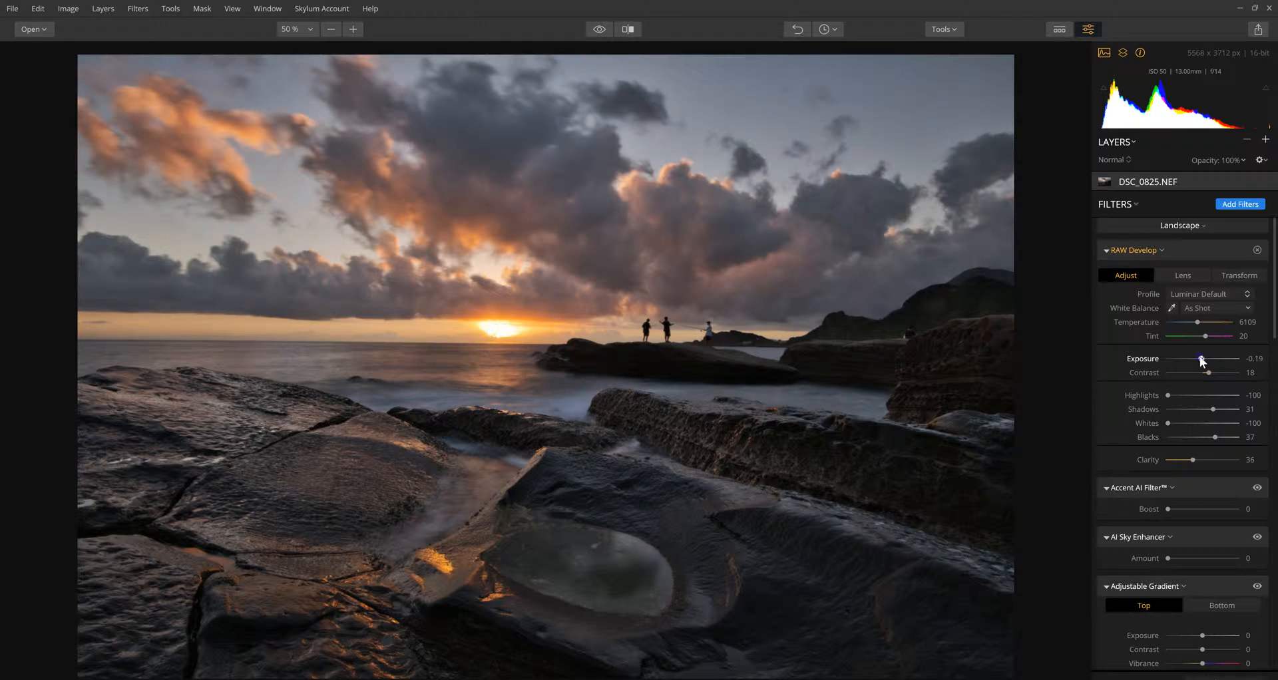
drag(1202, 360, 1204, 361)
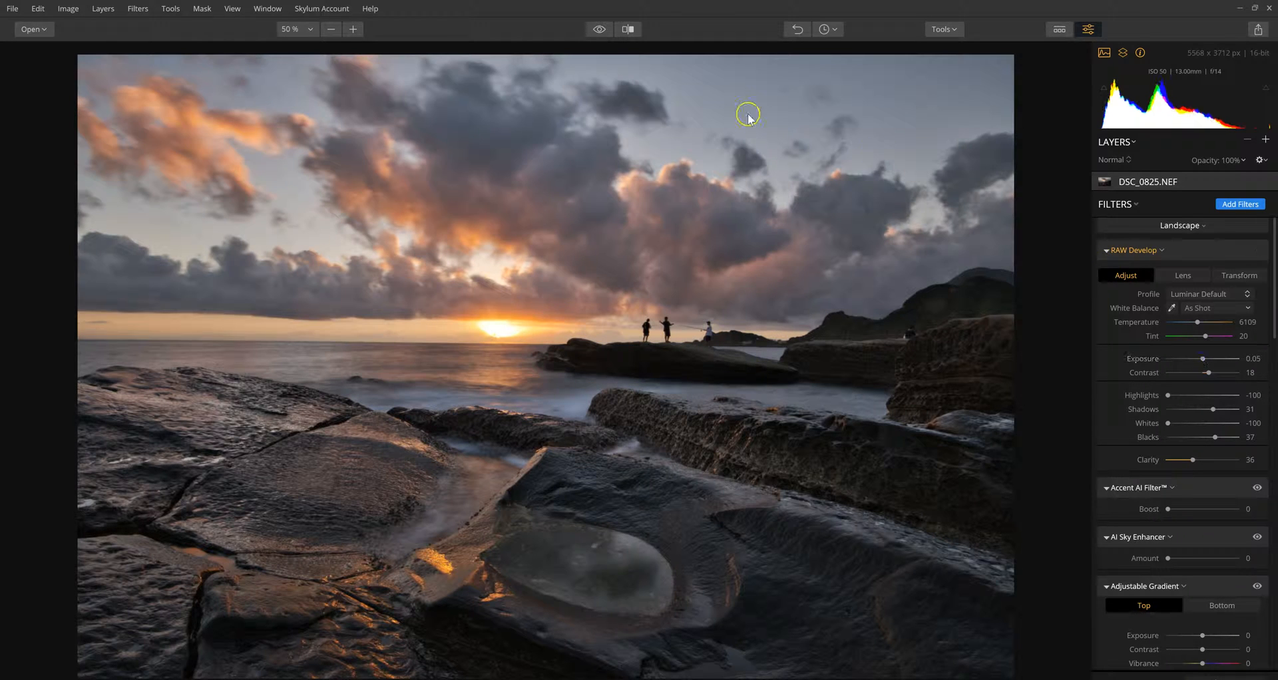
Step: Compare the RAW Develop adjustments with the original photo using the quick preview and the split before/after view
click(600, 30)
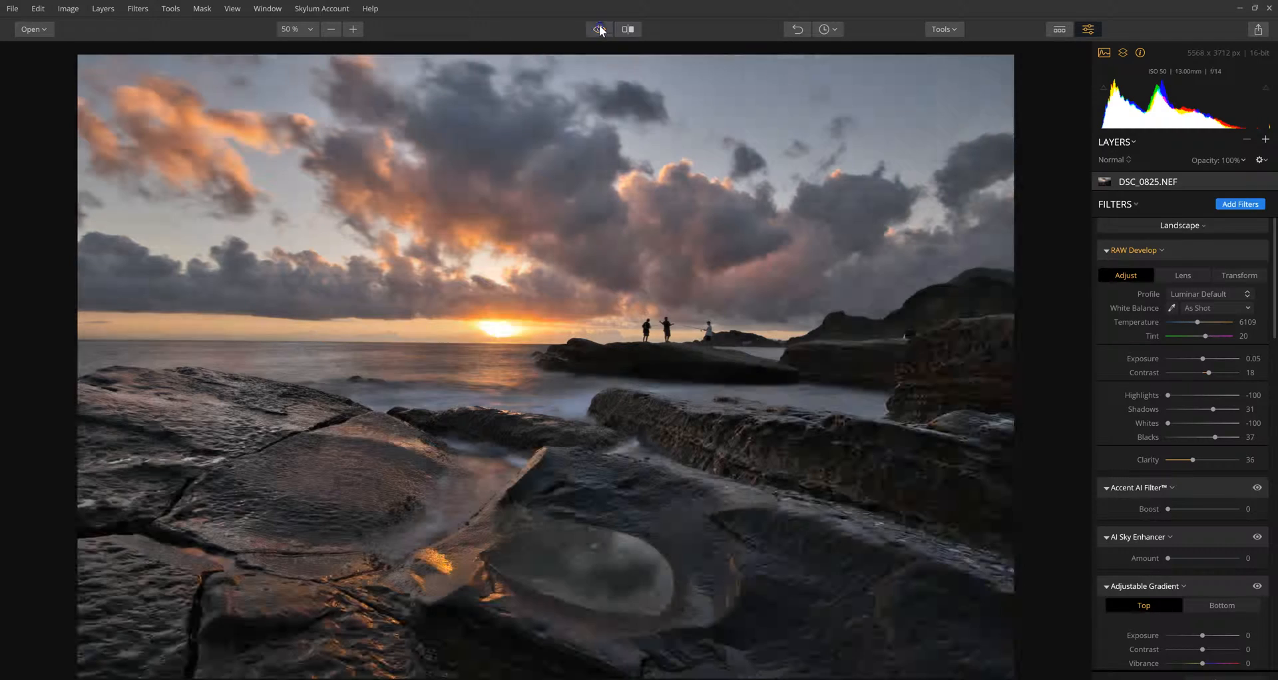
click(626, 29)
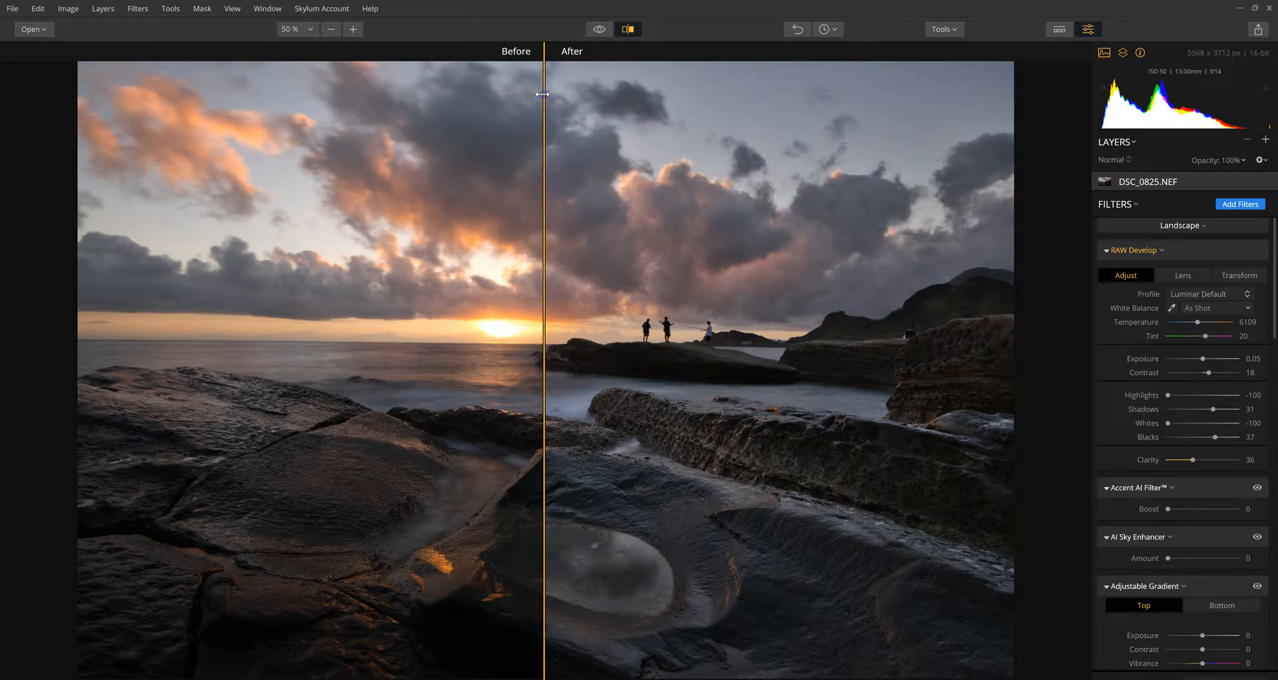
drag(543, 96, 1062, 249)
drag(864, 228, 1078, 286)
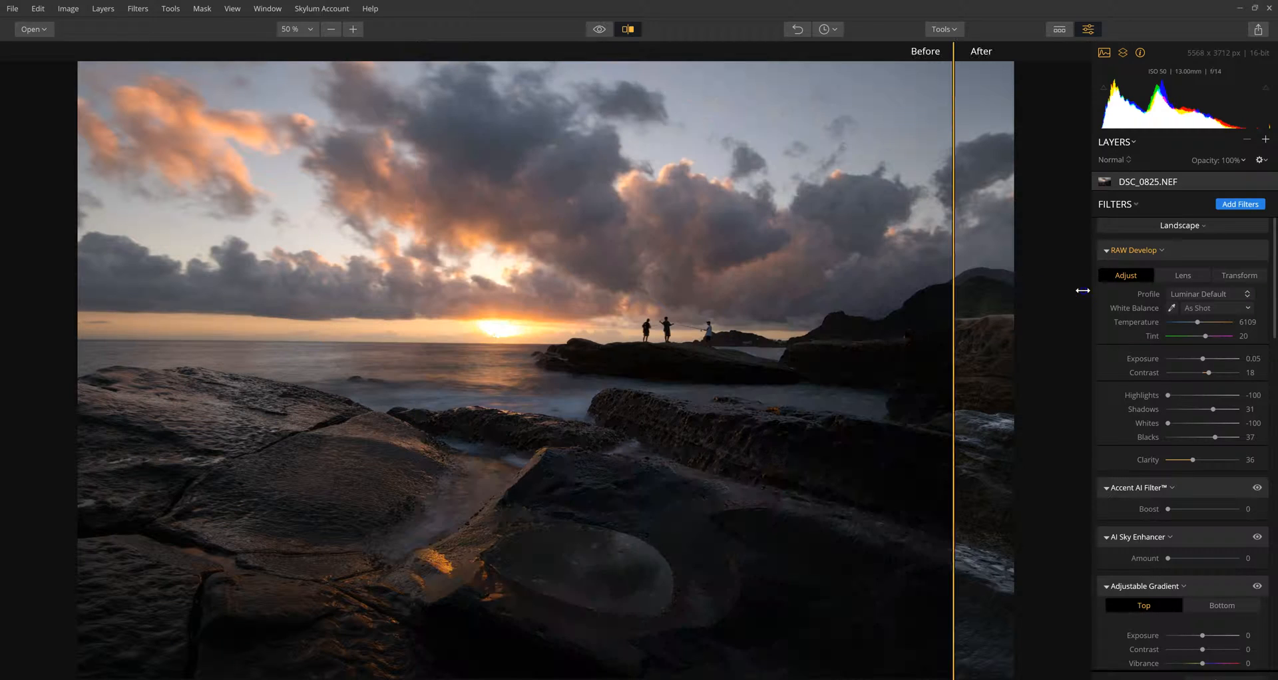
click(628, 29)
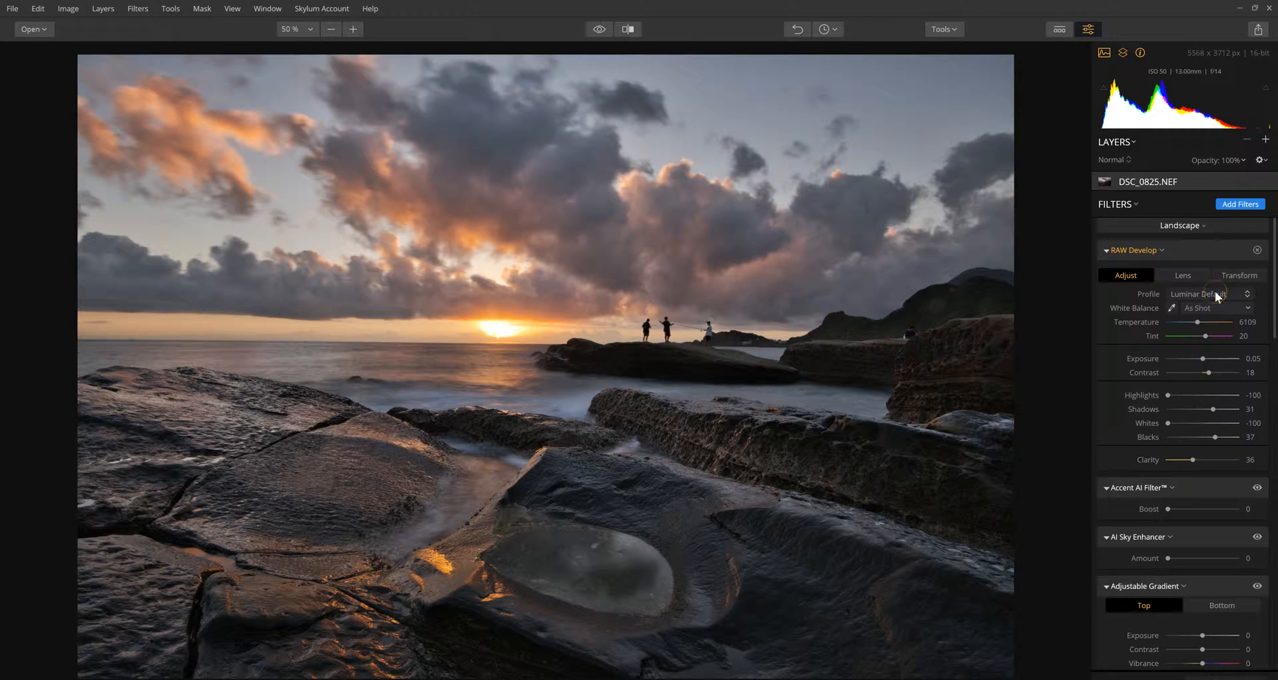
Step: Set the Accent AI Filter's Boost to 100 and the AI Sky Enhancer's Amount to 100
scroll(1230, 386, down, 2)
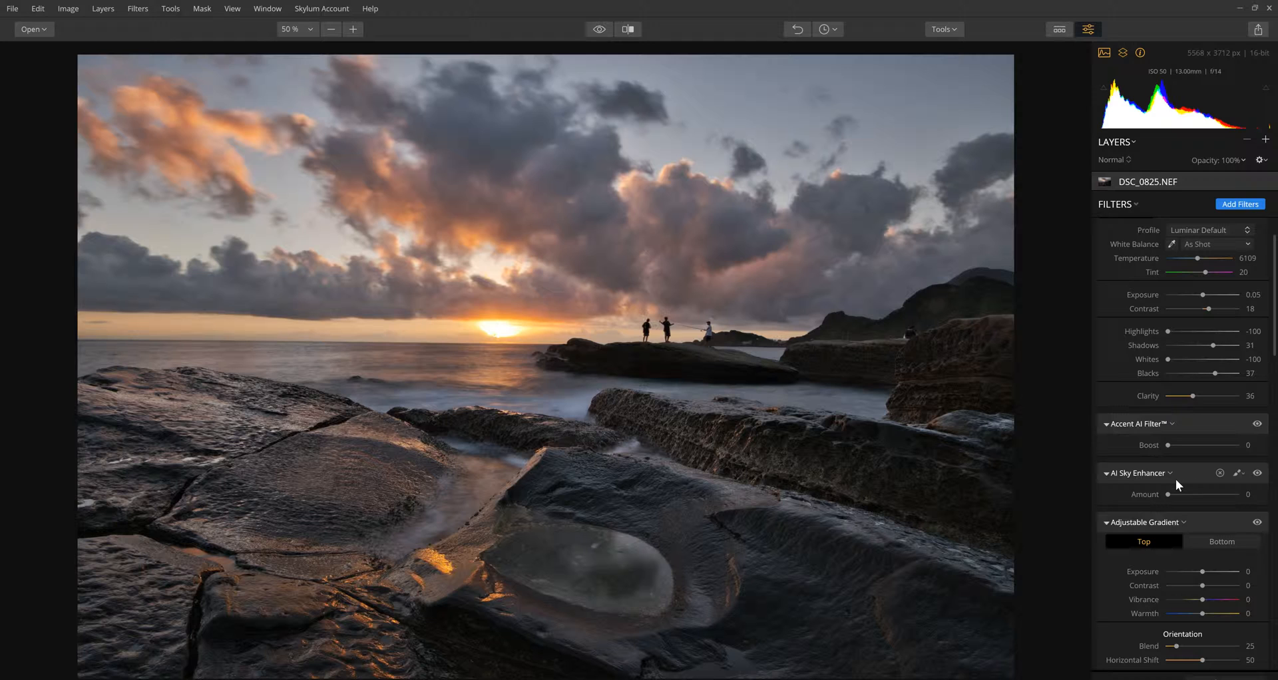
click(1168, 445)
drag(1169, 447, 1247, 455)
click(1168, 494)
drag(1168, 495, 1259, 504)
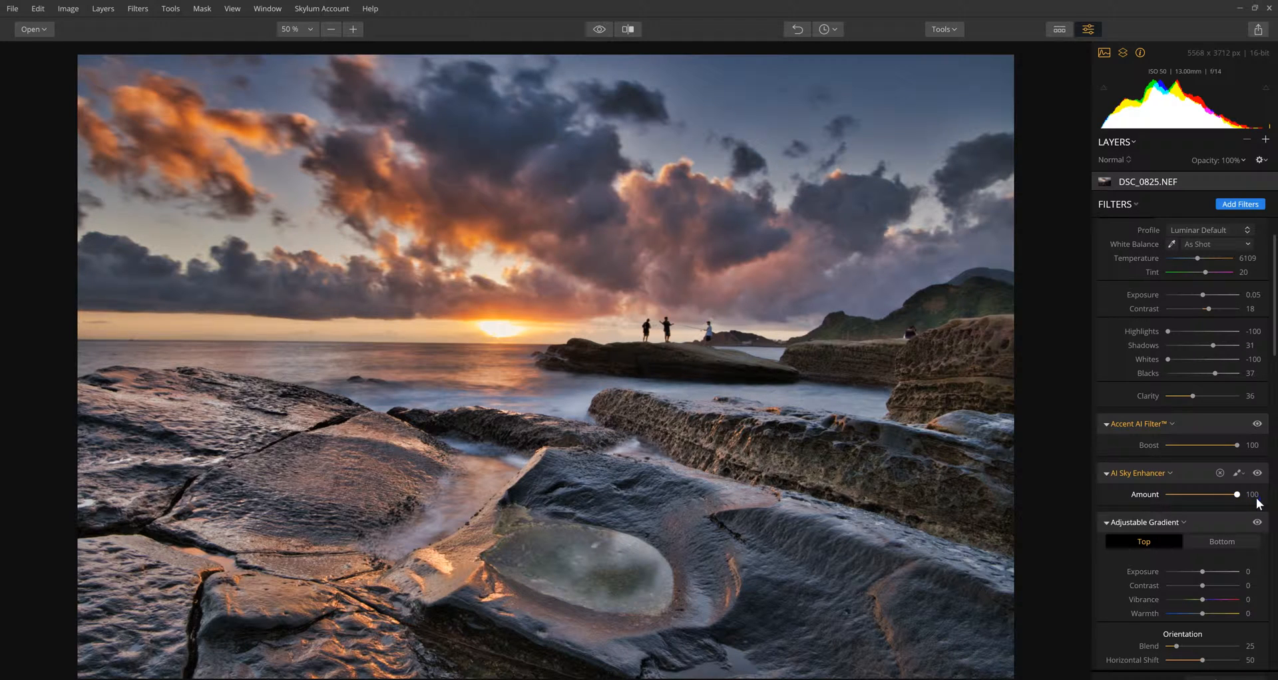
click(1237, 495)
drag(1215, 499, 1271, 502)
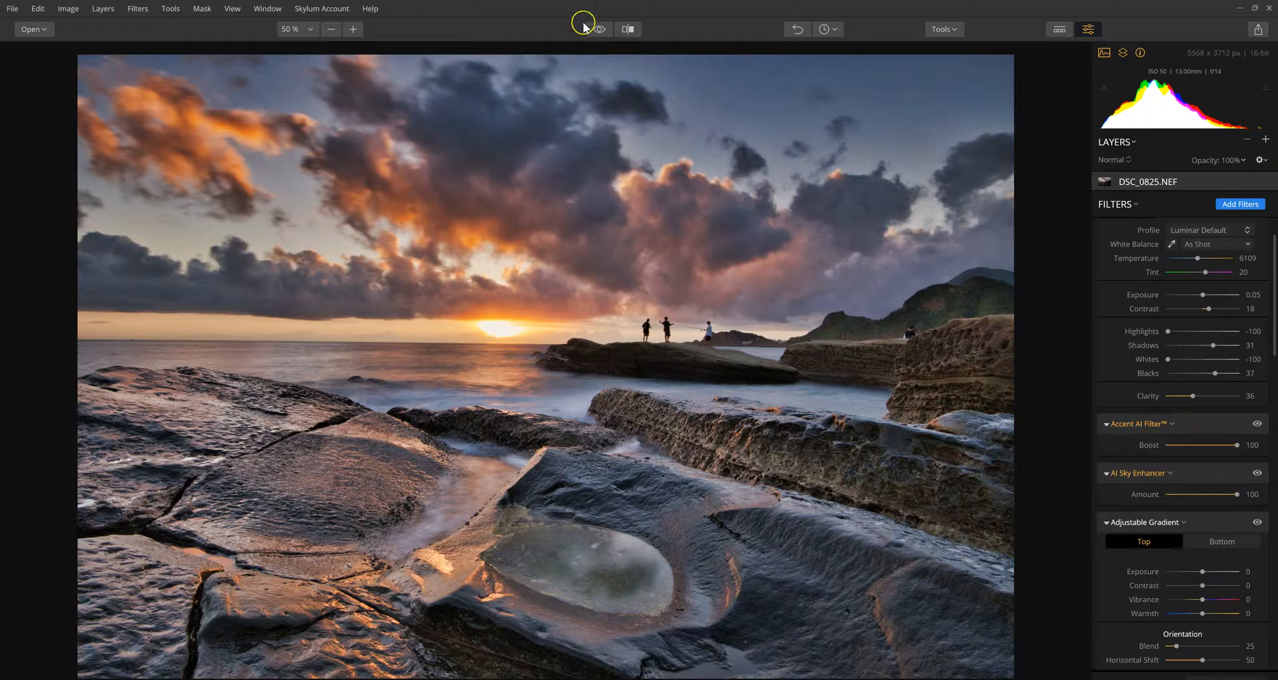
Step: Compare the photo with both AI filters applied against the original in the quick preview and split comparison
click(598, 30)
click(599, 30)
click(628, 30)
click(628, 30)
Step: Add a gradient mask to the Adjustable Gradient filter, drawn vertically across the horizon from the low clouds to the sea
click(1237, 524)
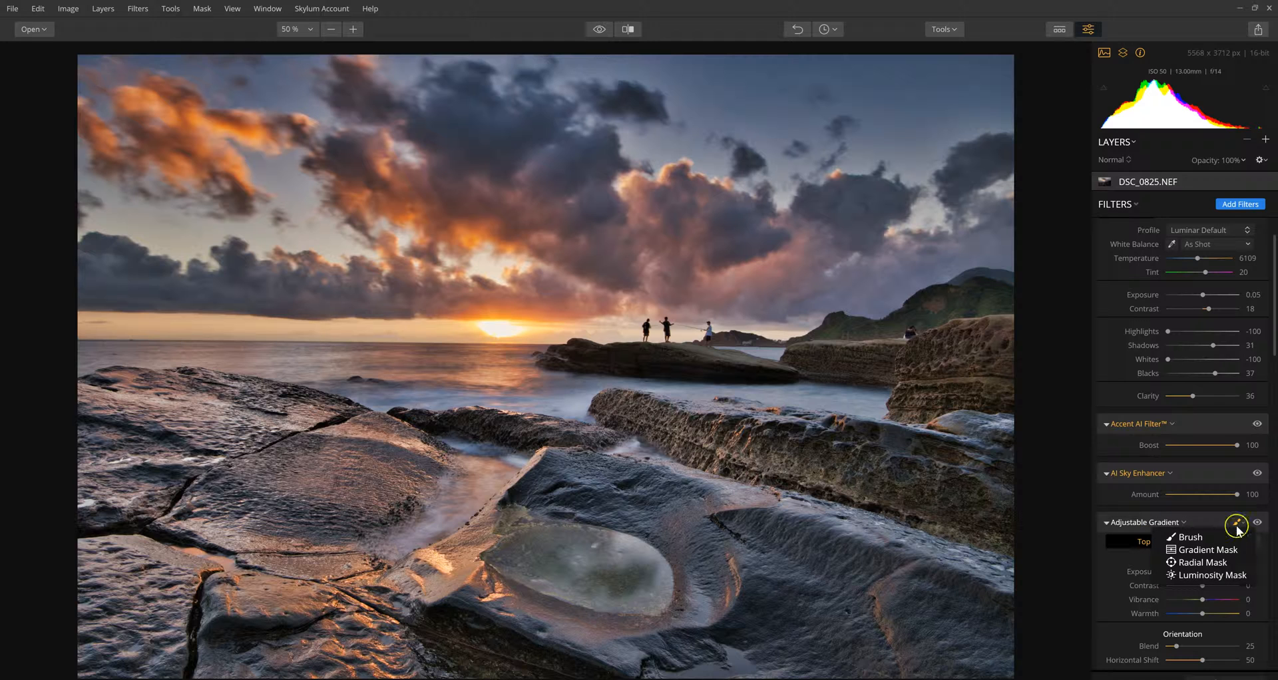
click(1224, 550)
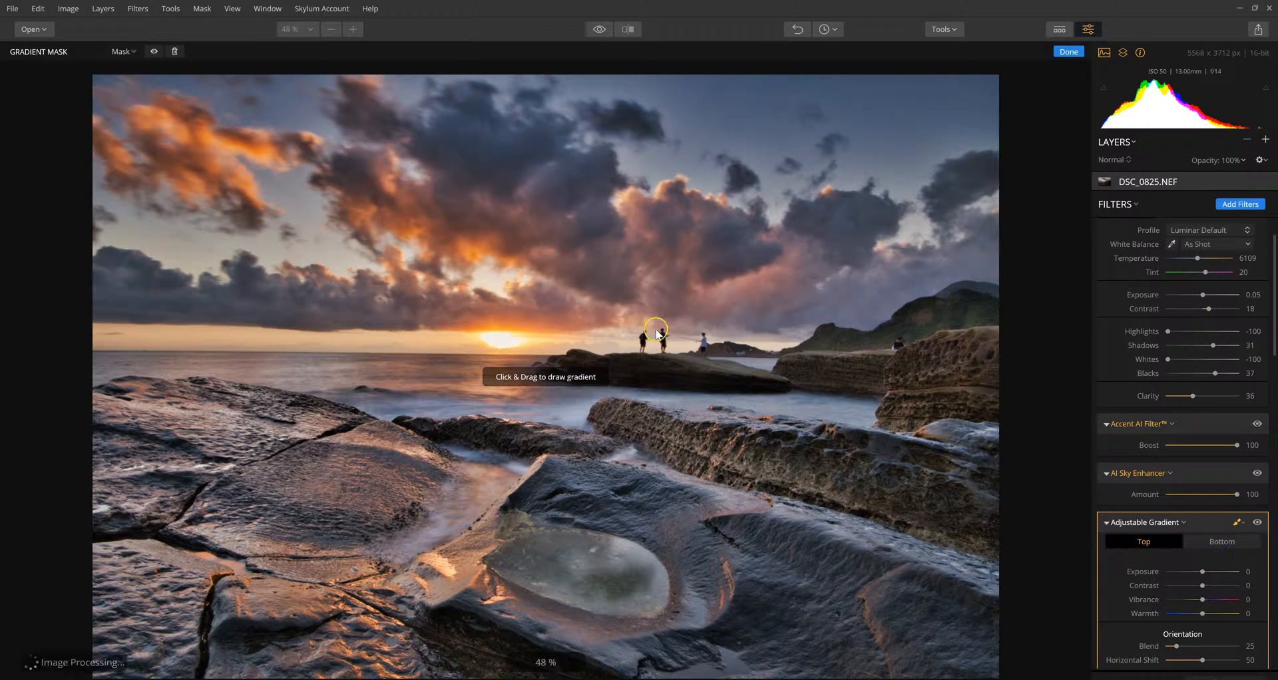
drag(601, 301, 600, 410)
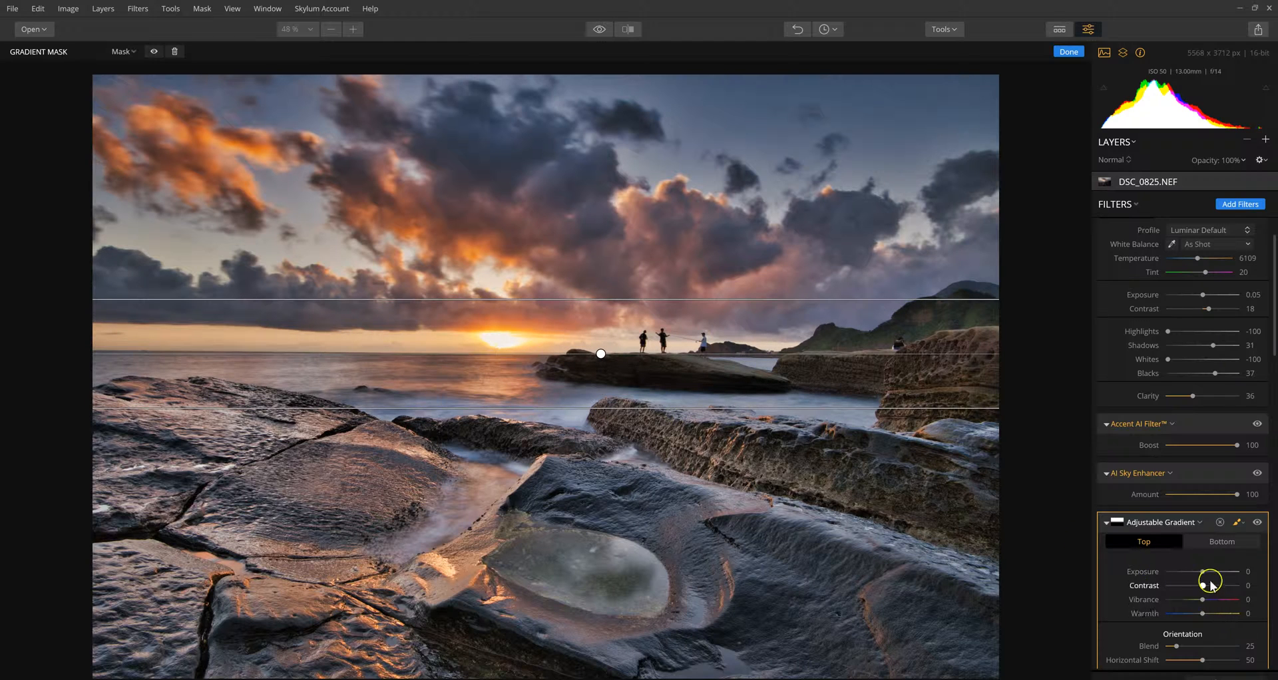
Step: Set the Adjustable Gradient's top Exposure to -31, Contrast to 16, Vibrance to 36 and Blend to 162, and finish editing the mask
drag(1202, 572, 1197, 572)
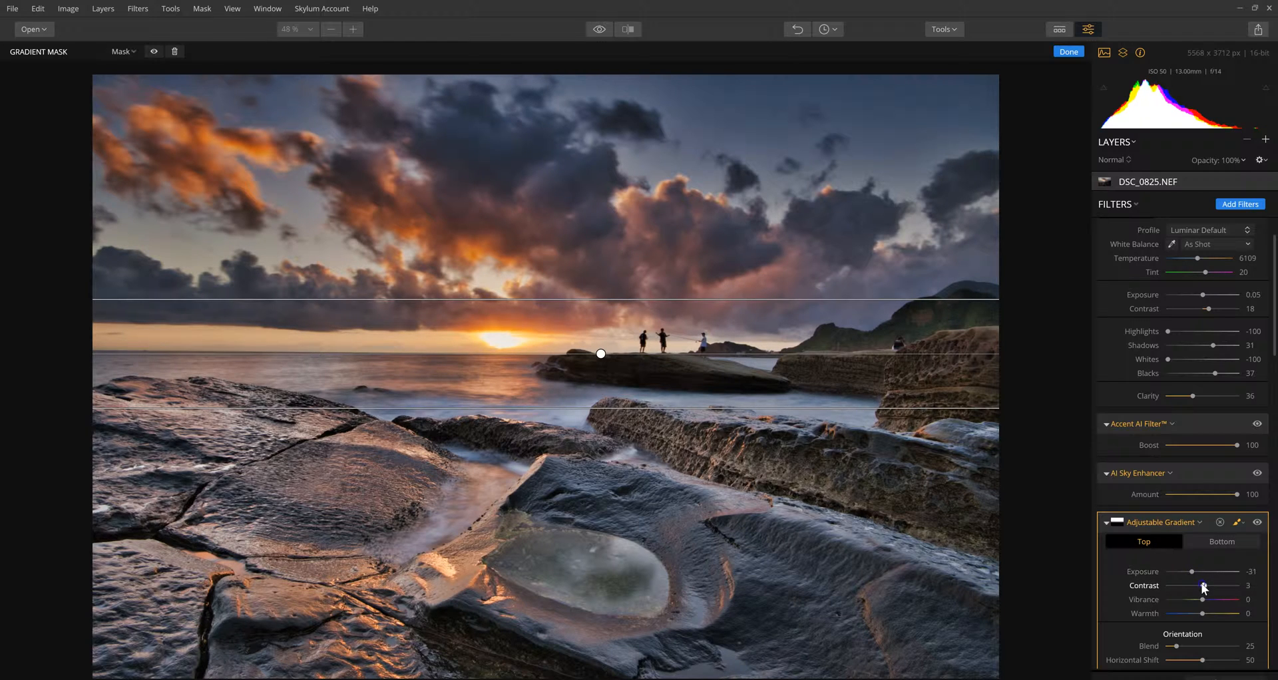
click(1202, 600)
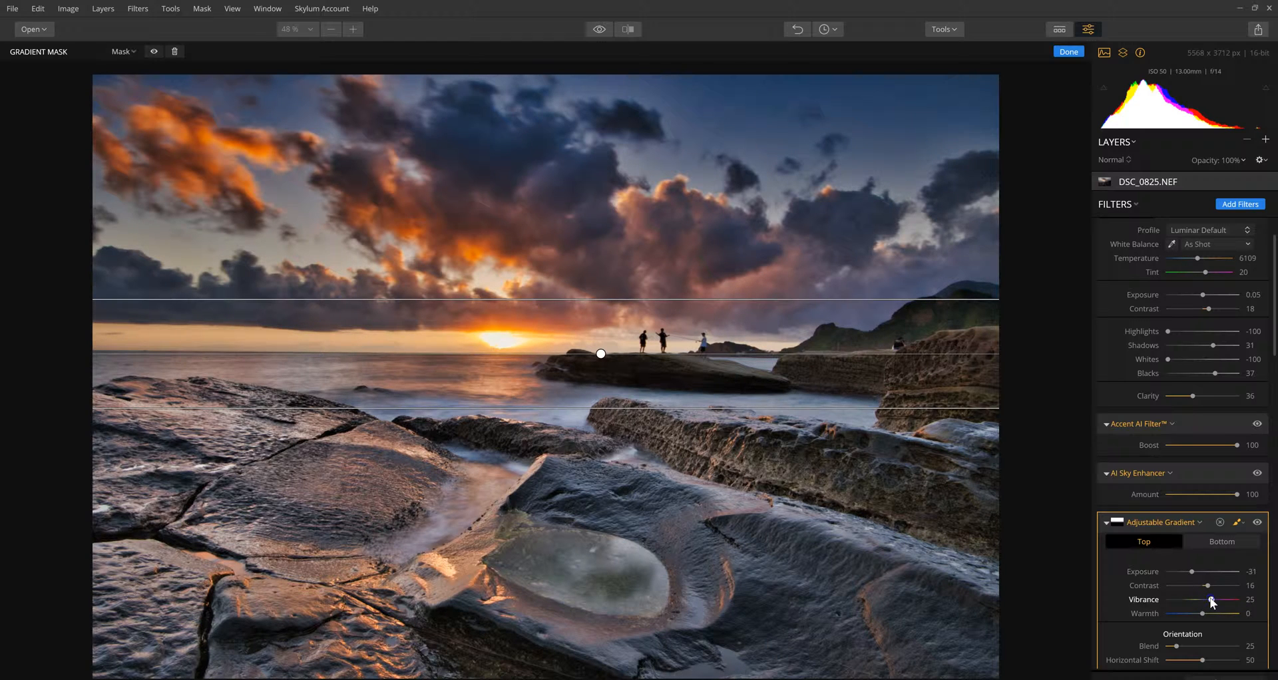
drag(1222, 600, 1212, 606)
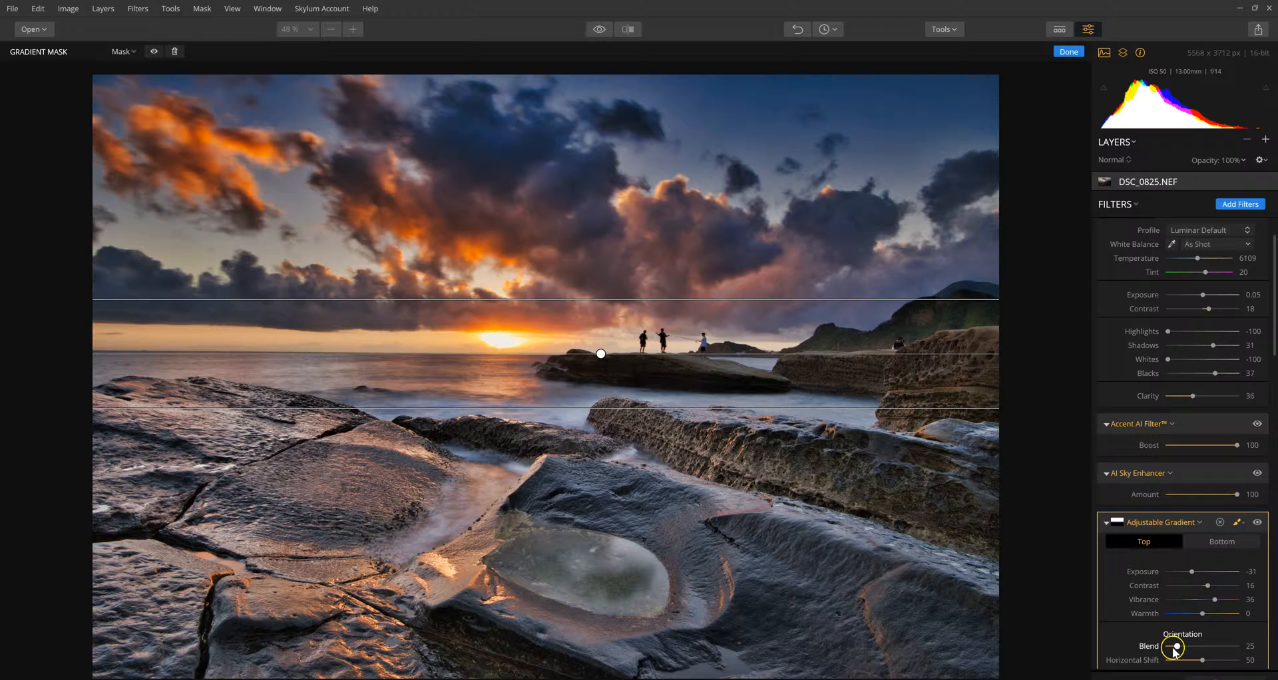
drag(1210, 645, 1228, 647)
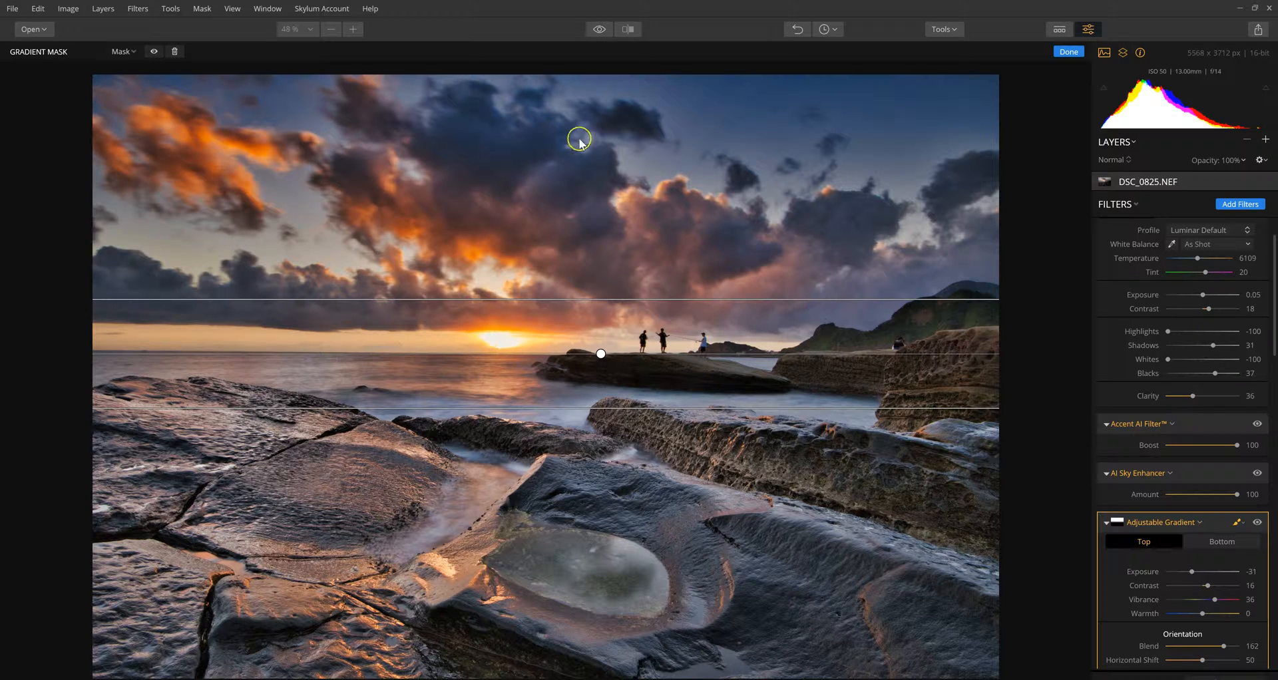
click(1239, 523)
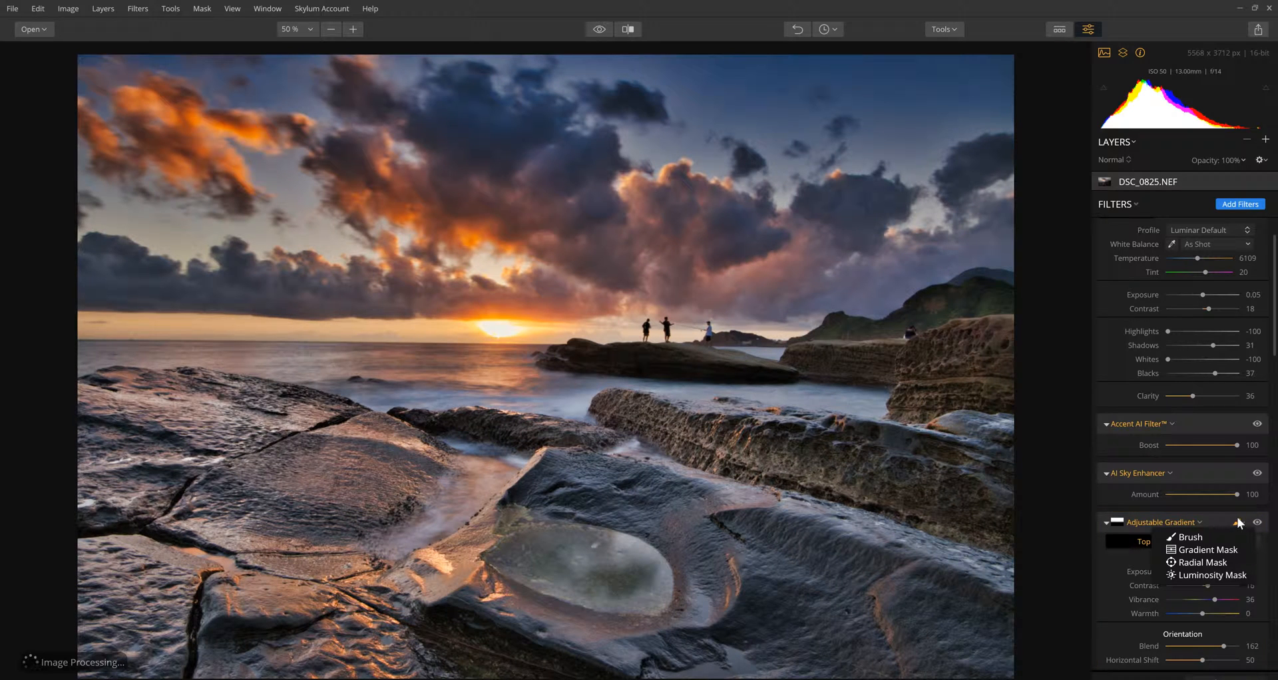
Step: Add a gradient mask for the Adjustable Gradient's Bottom settings, drawn from the foreground rocks up to the horizon
click(1050, 450)
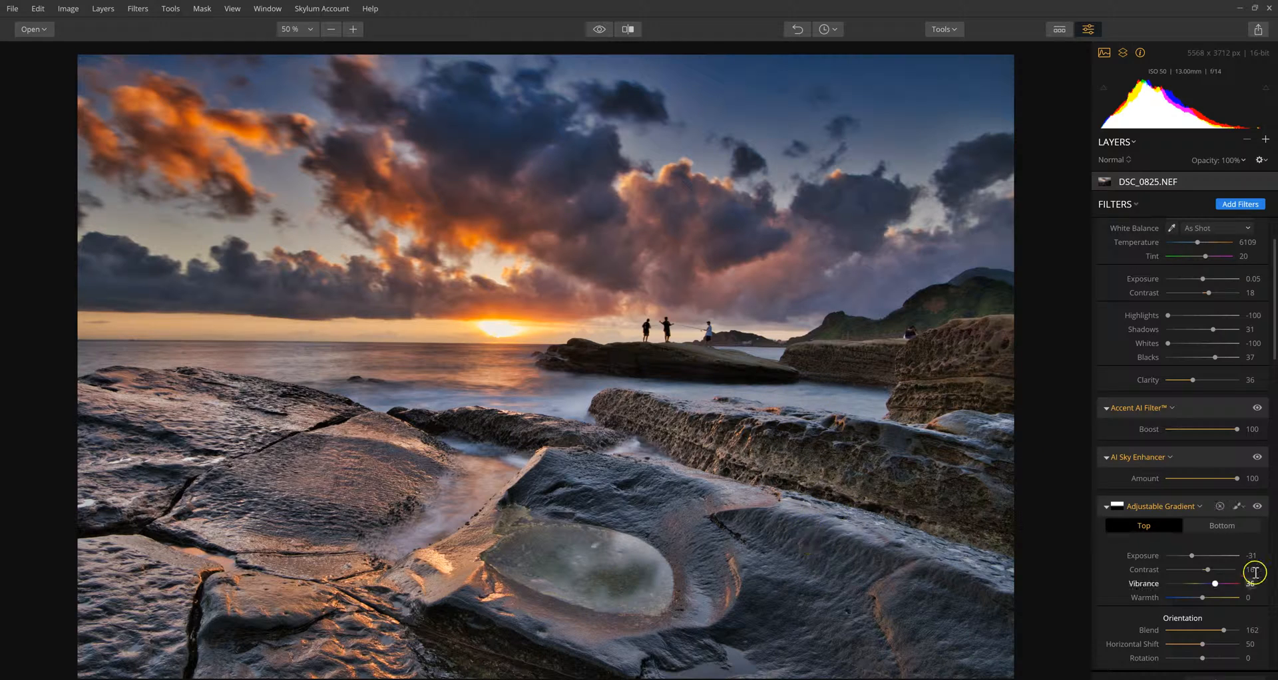
click(1222, 527)
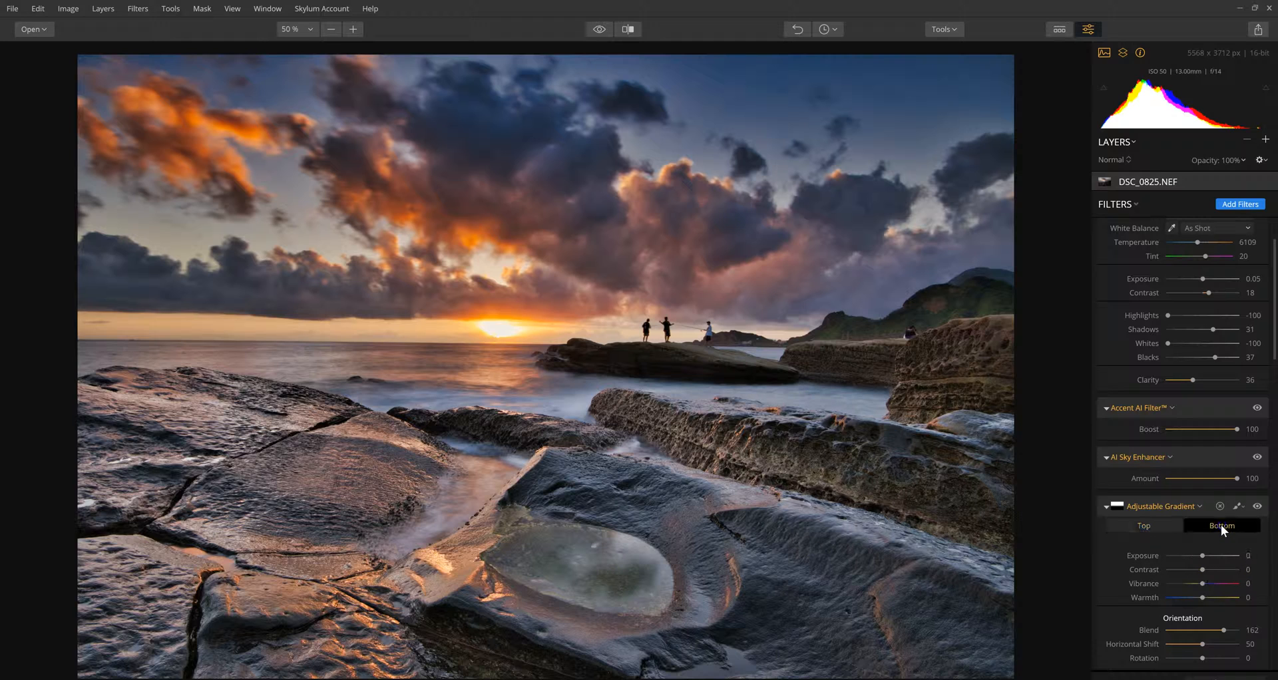
click(1238, 507)
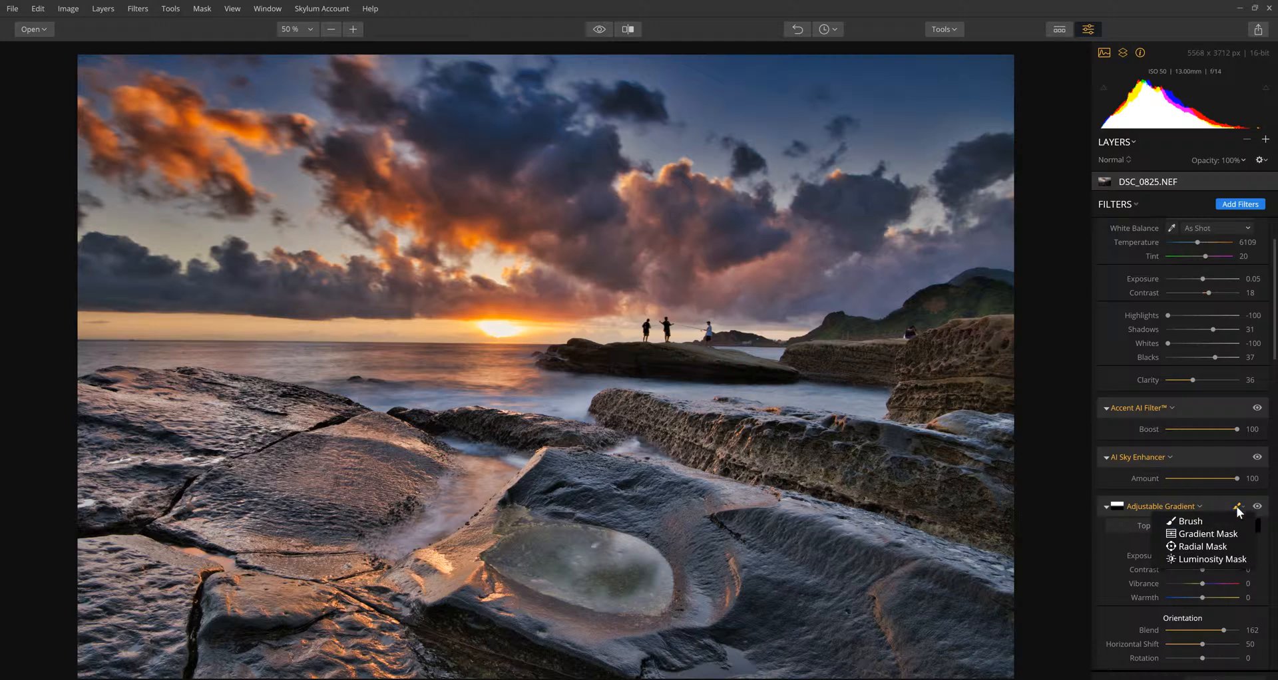
click(1235, 534)
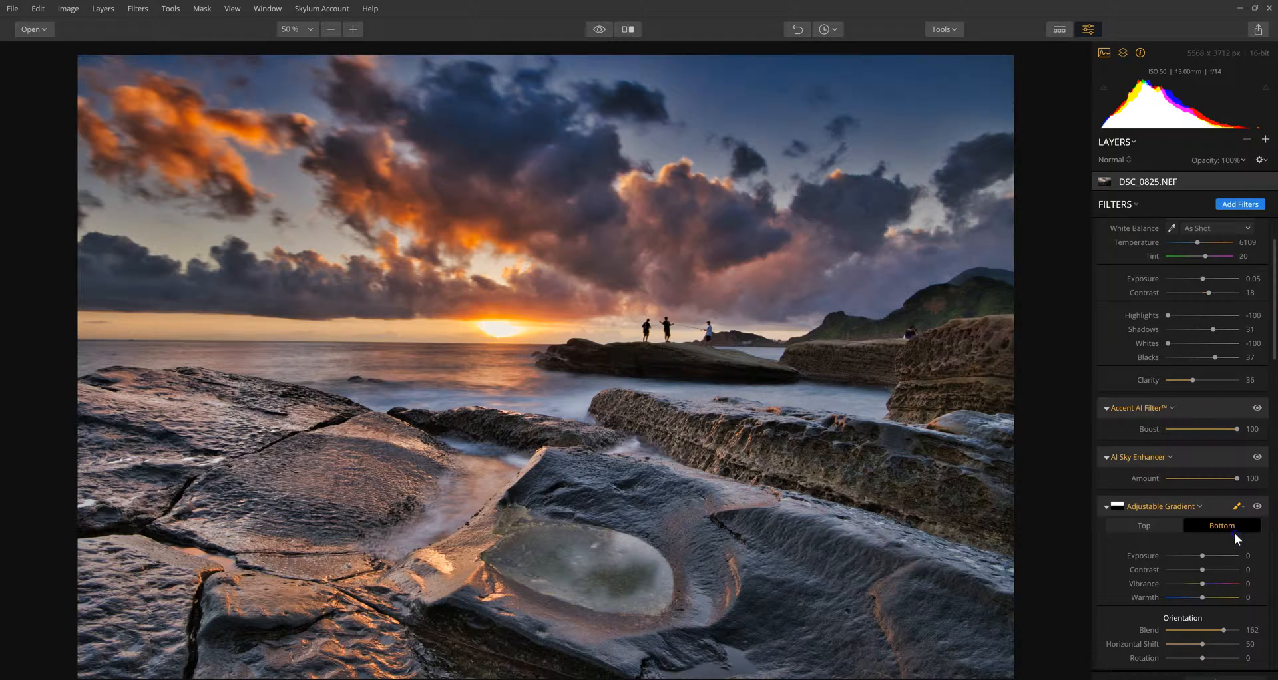
mouse_move(764, 601)
mouse_down()
mouse_move(750, 589)
mouse_move(762, 532)
mouse_move(759, 338)
mouse_up()
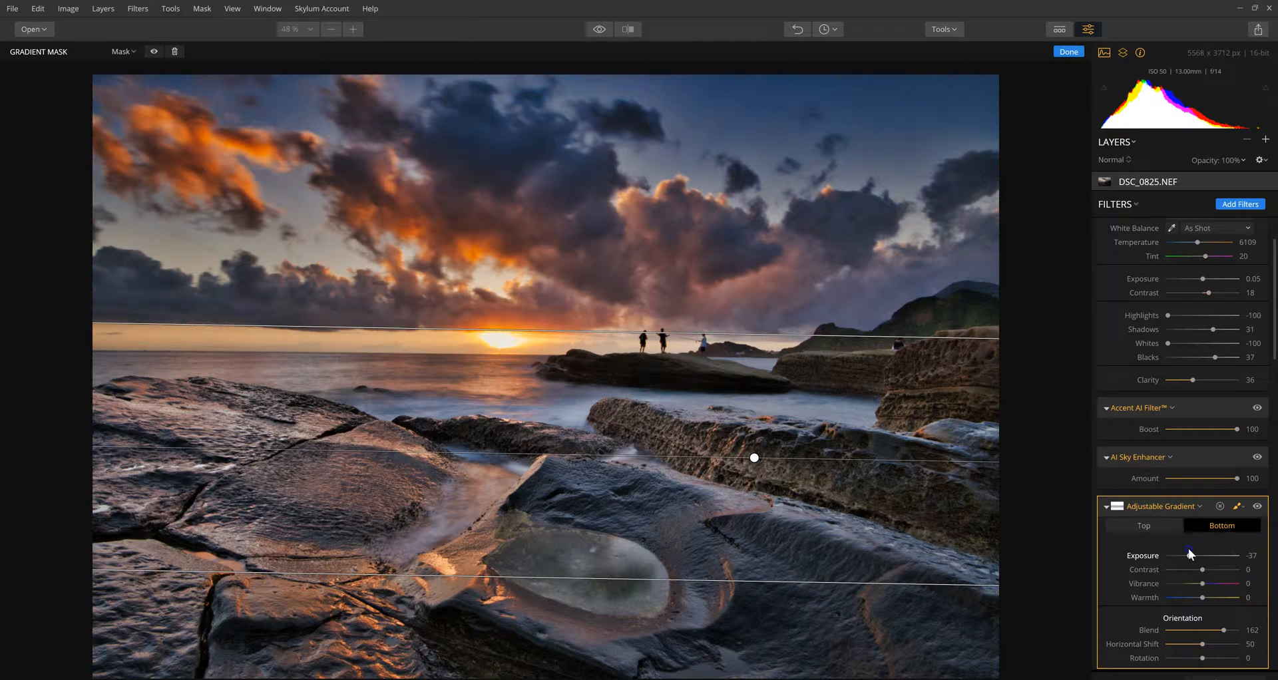
Step: Set the Adjustable Gradient's bottom Exposure to -34, Contrast to 16, Vibrance to 32, Warmth to -17 and Blend to 200, and finish editing the mask
drag(1191, 553, 1190, 553)
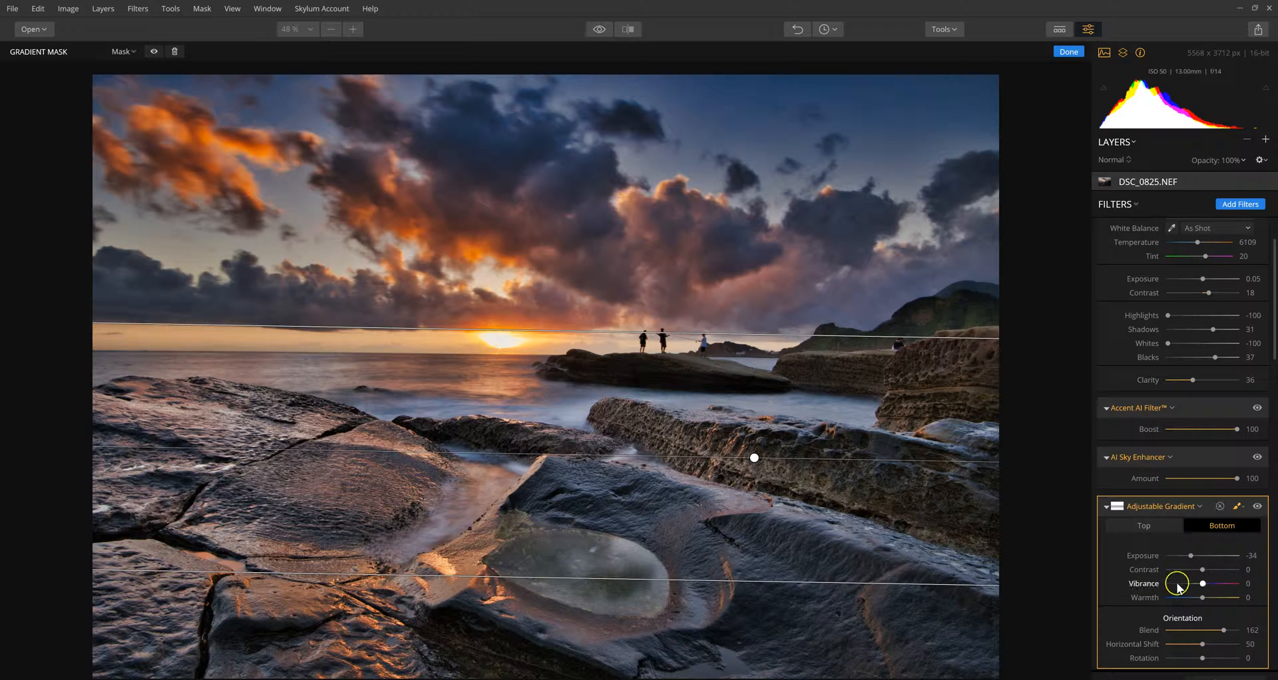
drag(1200, 573, 1205, 571)
click(1202, 584)
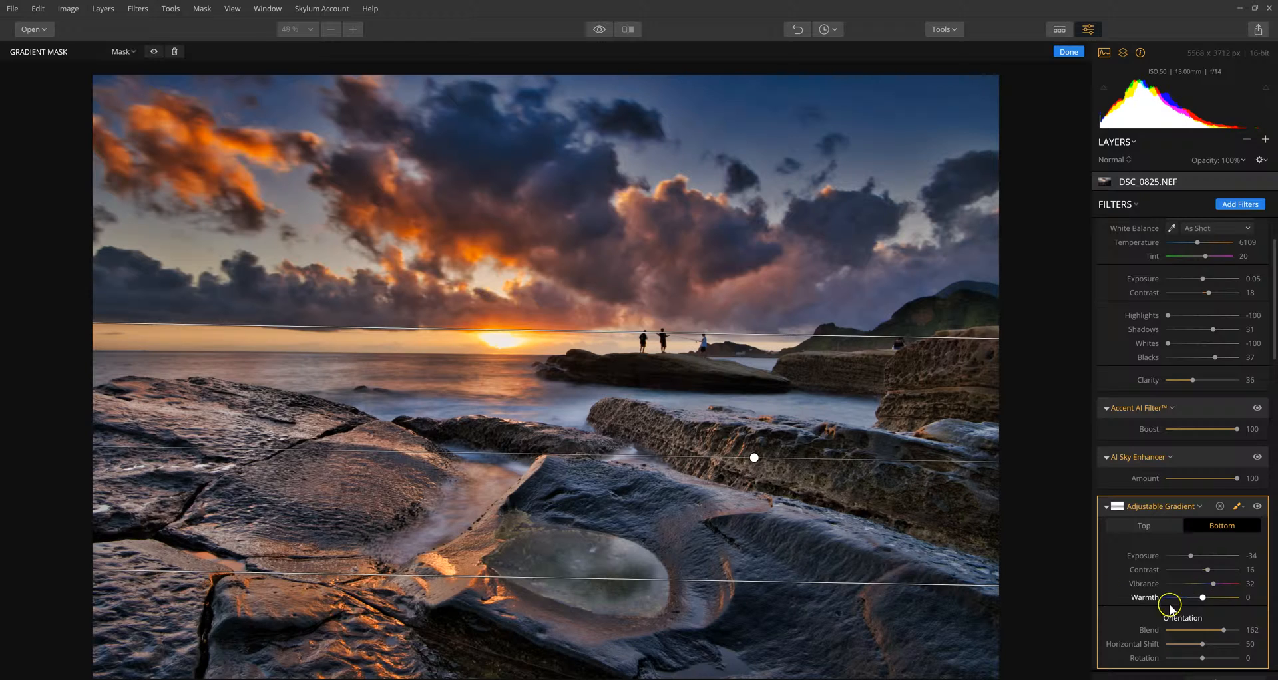
click(1191, 596)
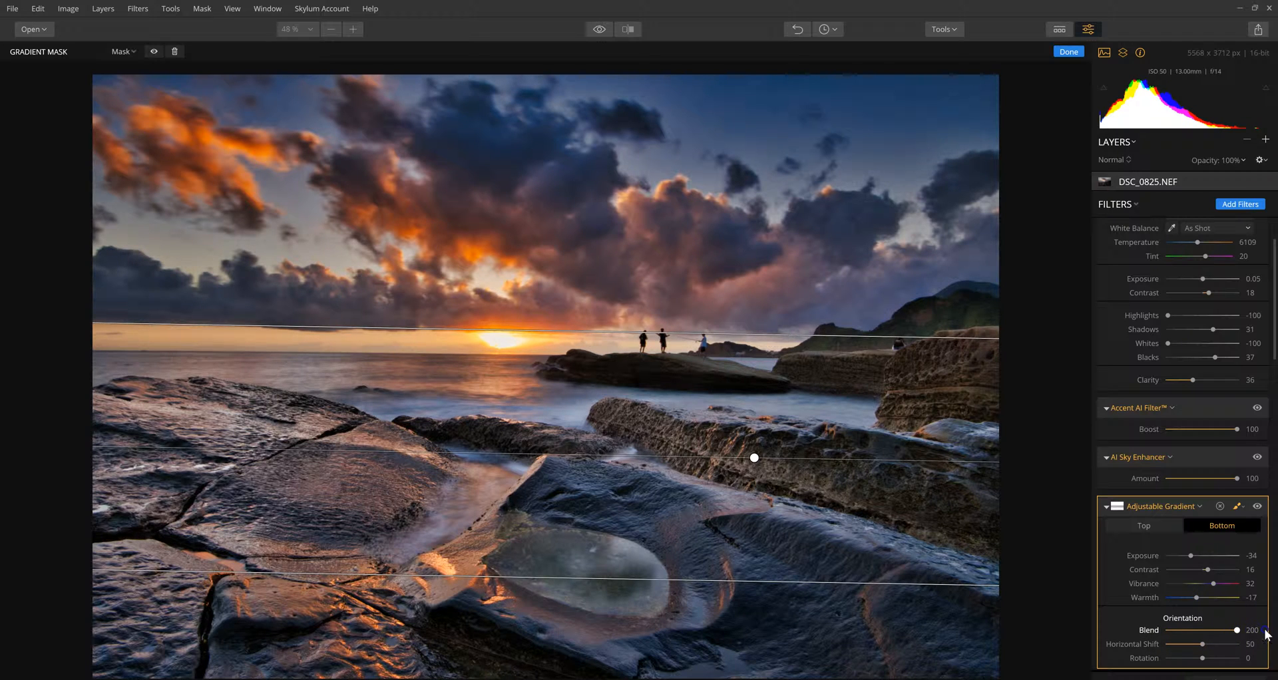
drag(1193, 629, 1262, 634)
click(1237, 506)
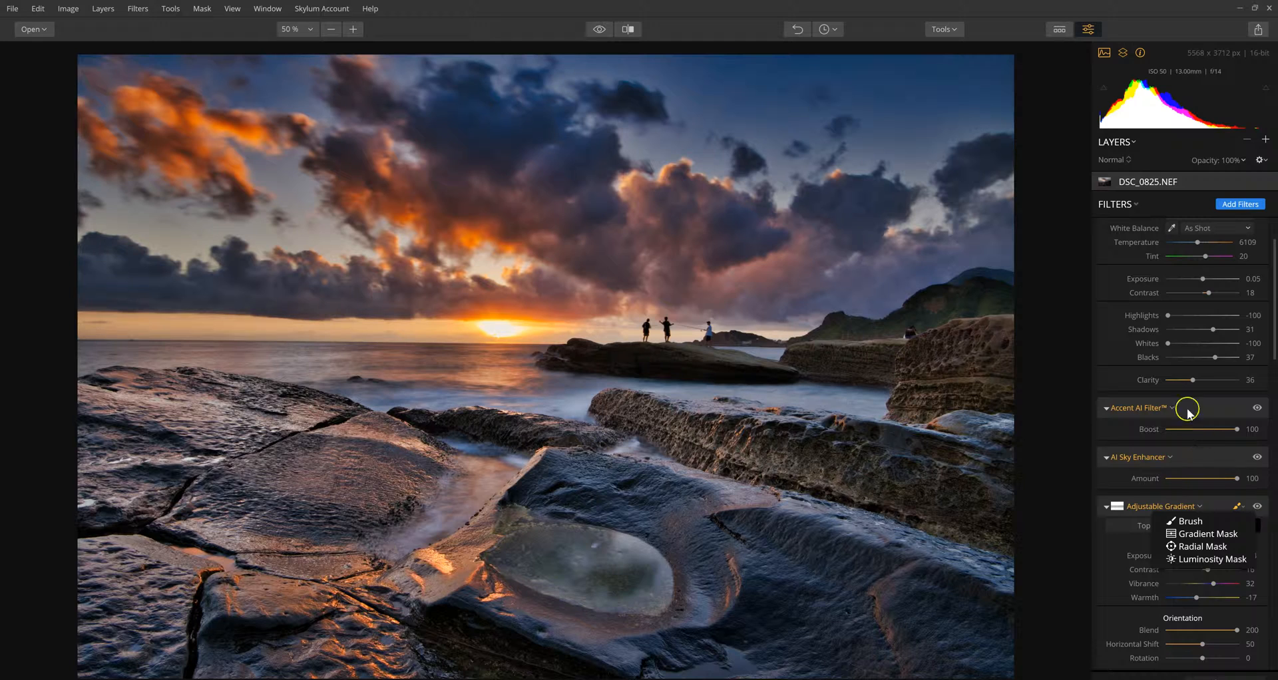
Step: Compare the gradient-adjusted photo with the original using the quick preview and the before/after split view
click(599, 30)
click(599, 32)
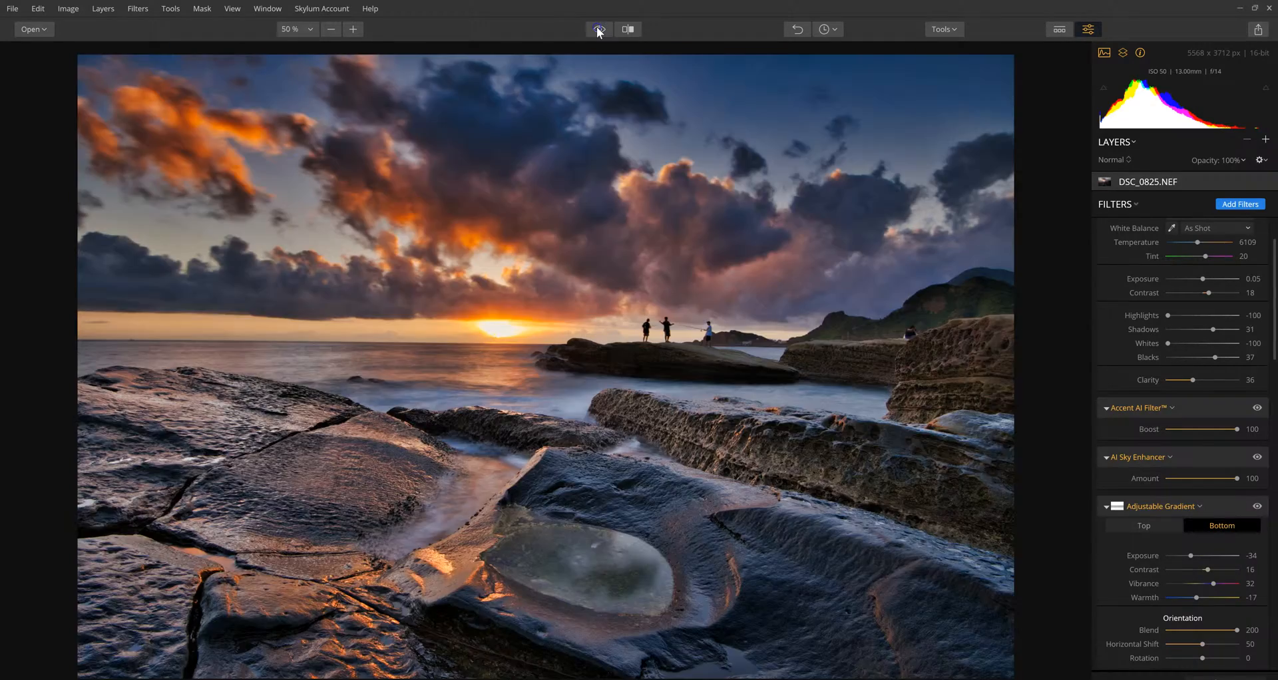
click(599, 32)
click(599, 32)
click(599, 32)
click(599, 32)
click(628, 30)
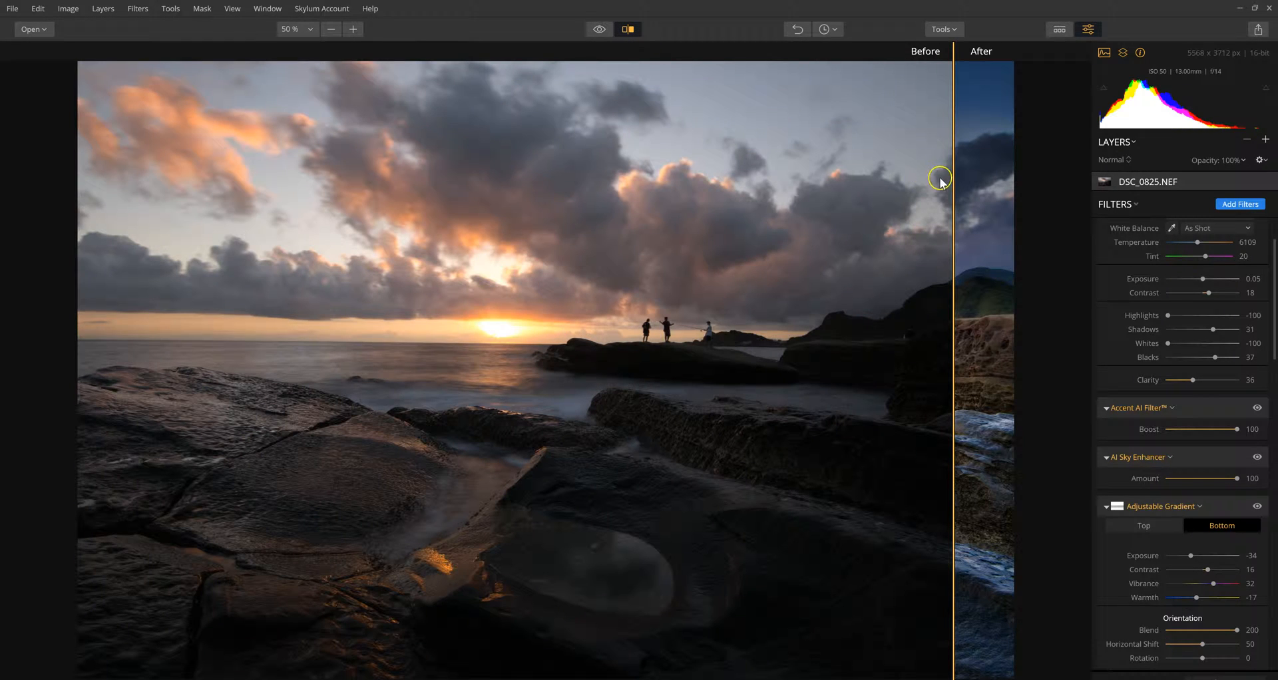
drag(952, 177, 45, 207)
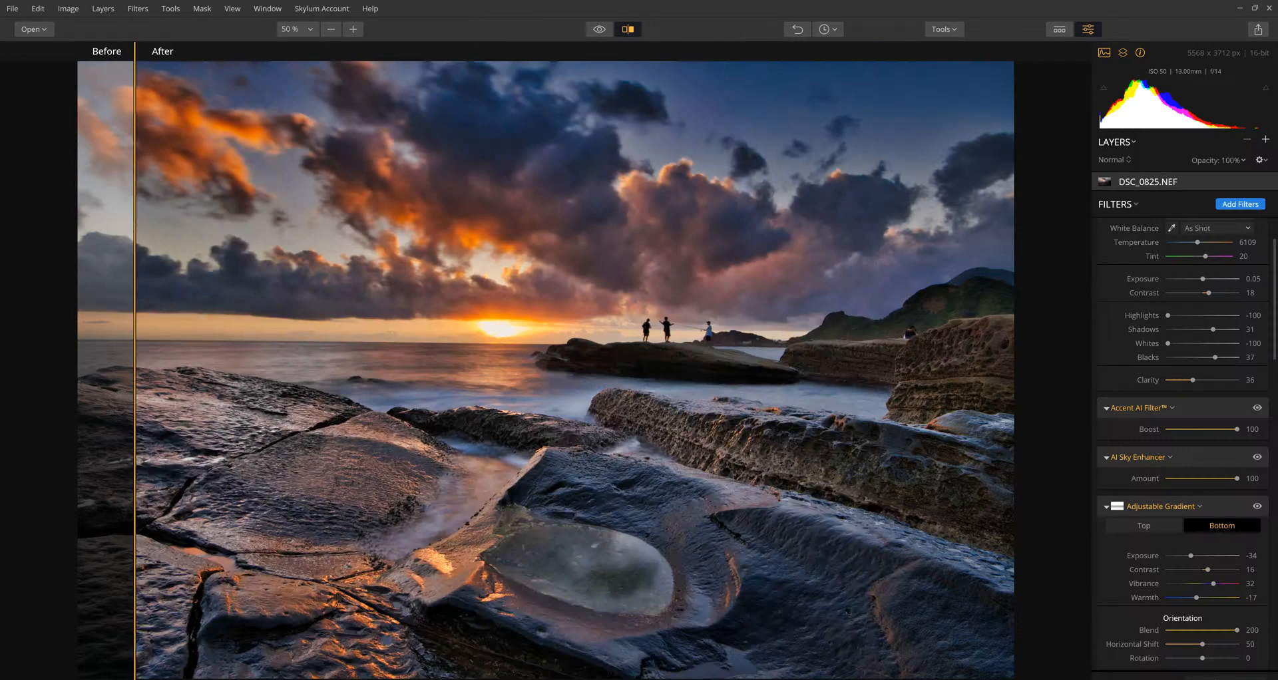
drag(134, 297, 969, 319)
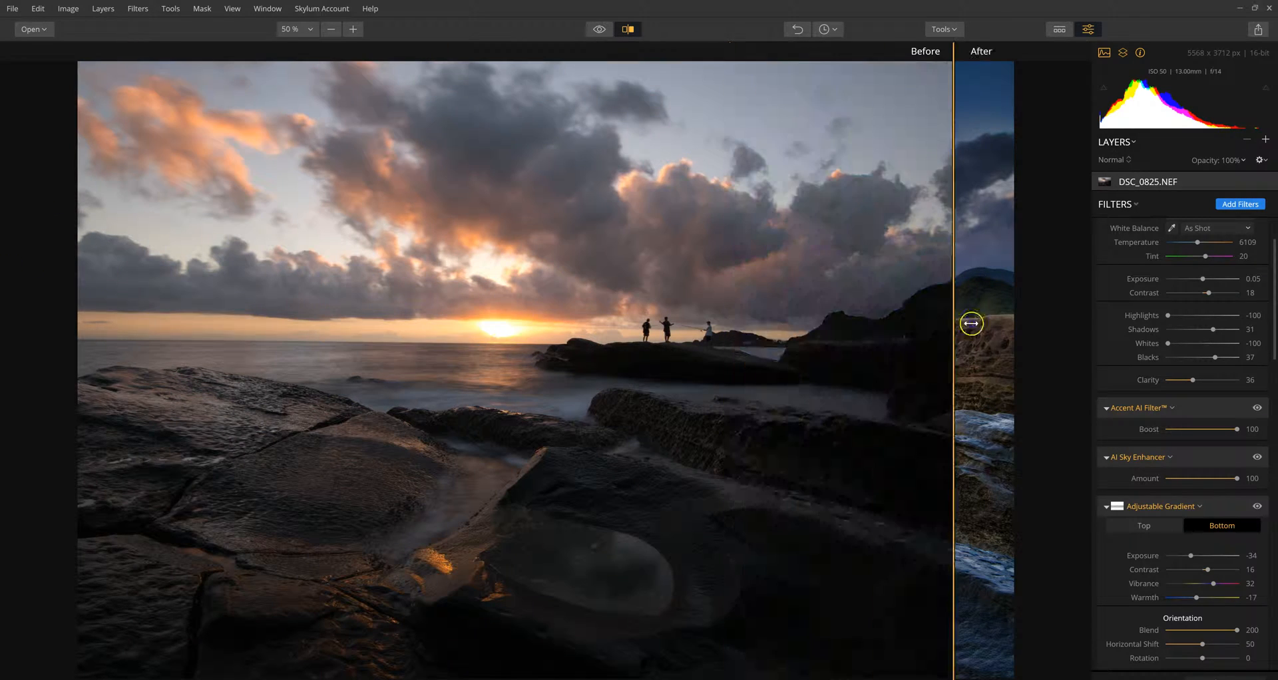
click(627, 29)
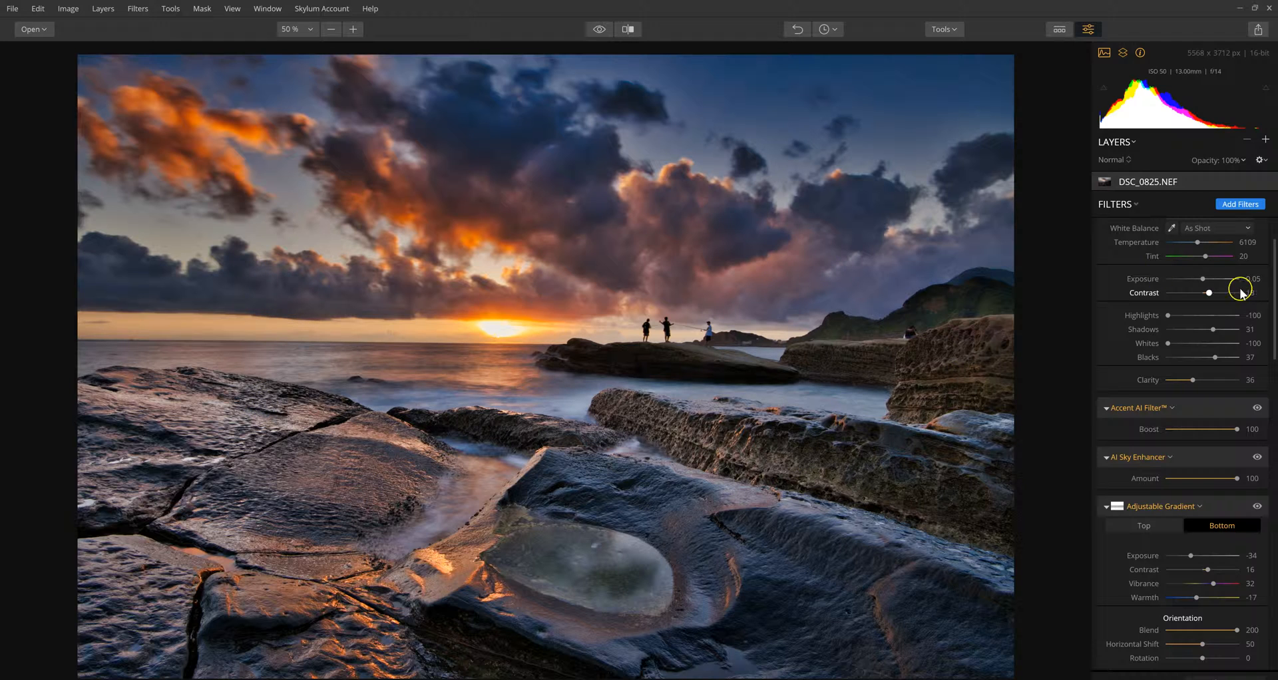
Step: Enable the RAW Develop auto corrections for Lens Distortion, Chromatic Aberration and Defringe, and set the Lens Distortion Amount to 3
scroll(1164, 306, up, 2)
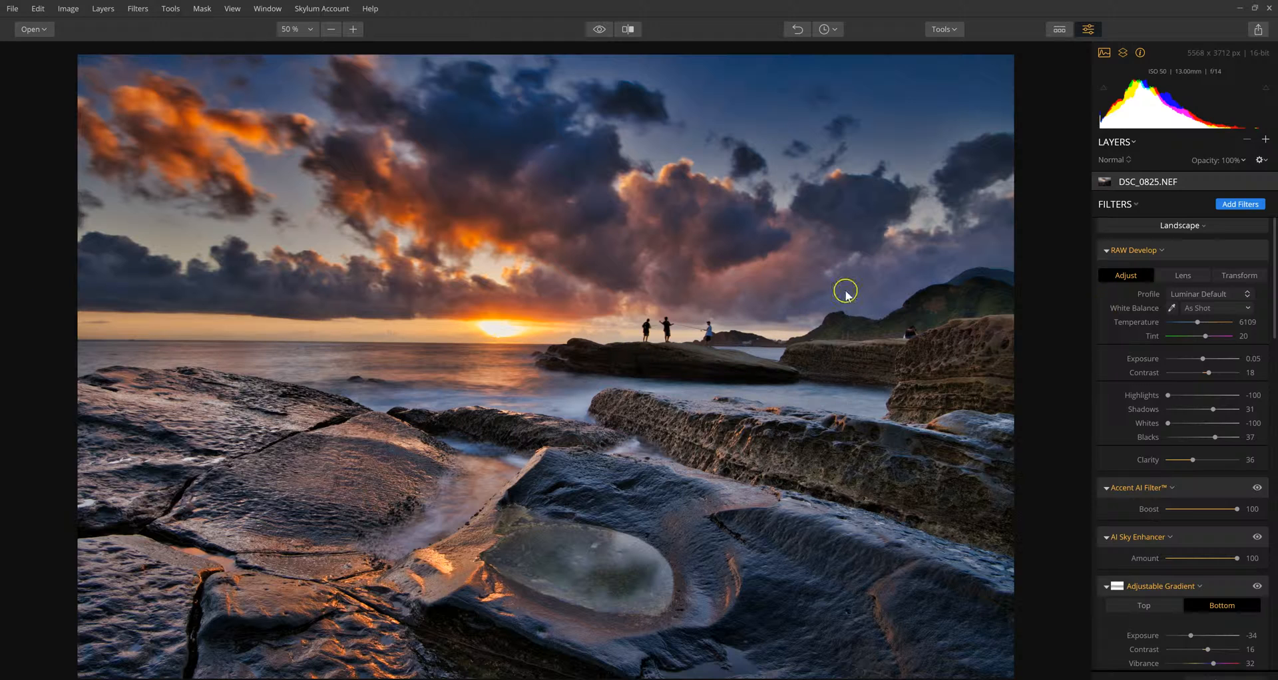
click(1172, 280)
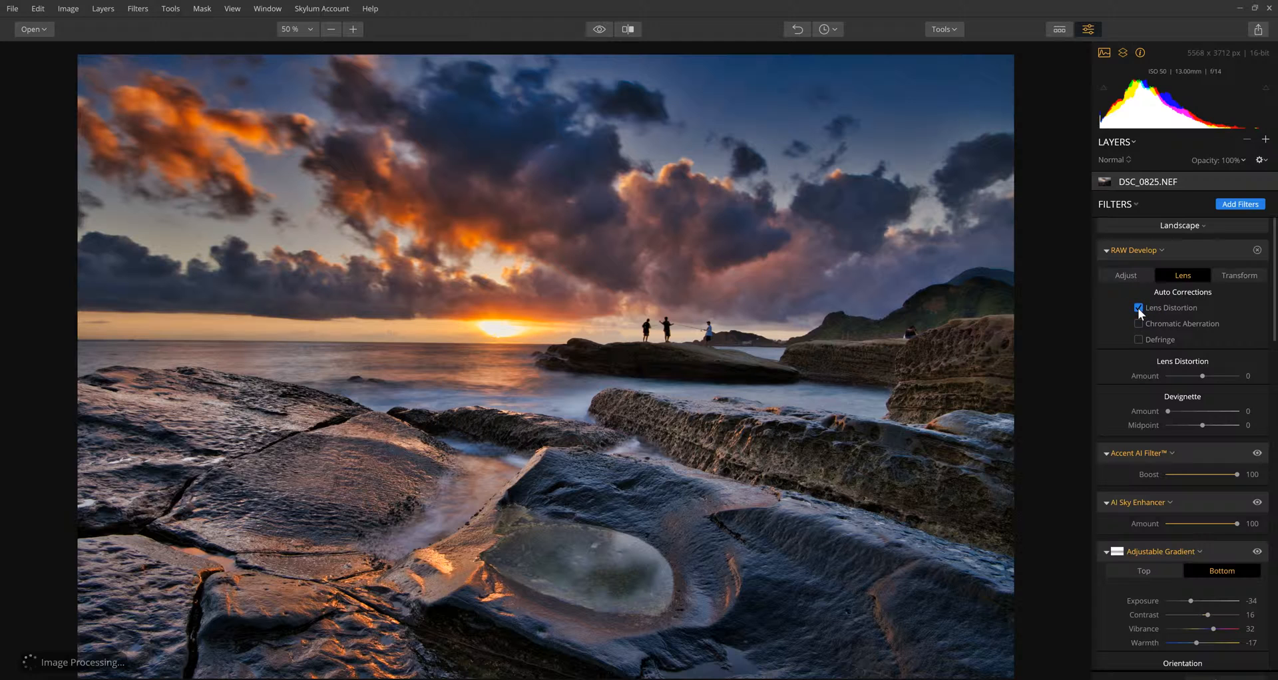
click(1138, 324)
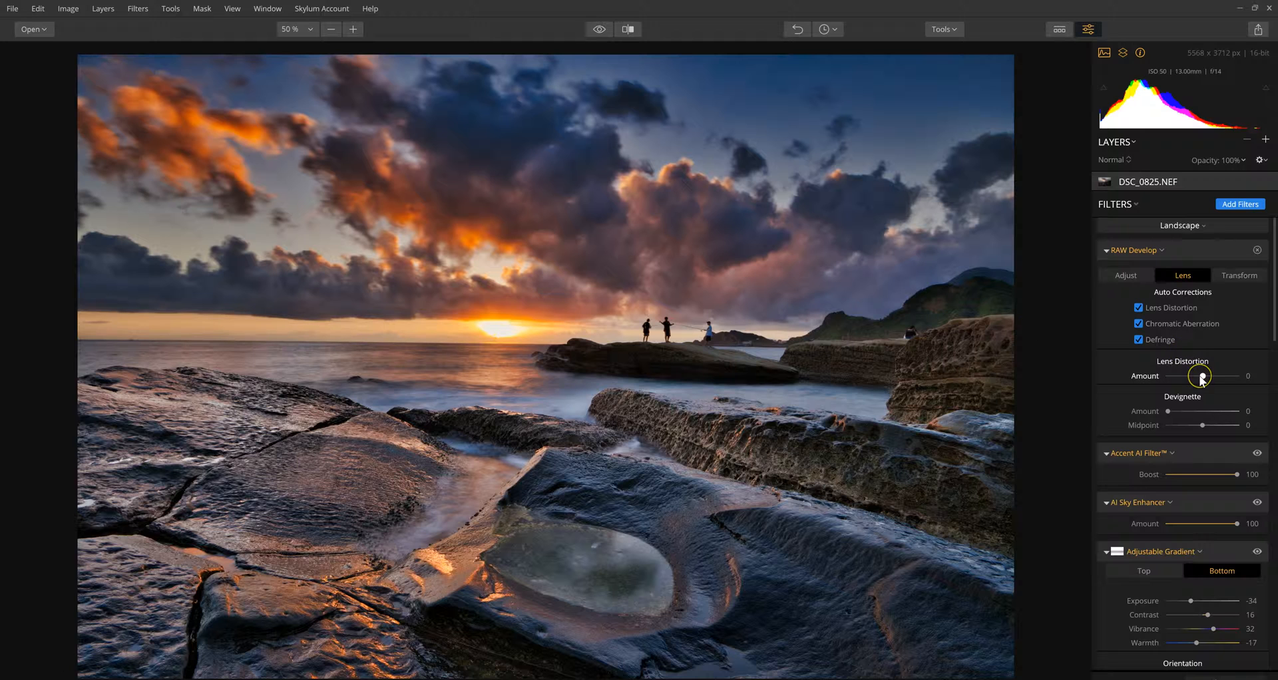
drag(1201, 379, 1202, 369)
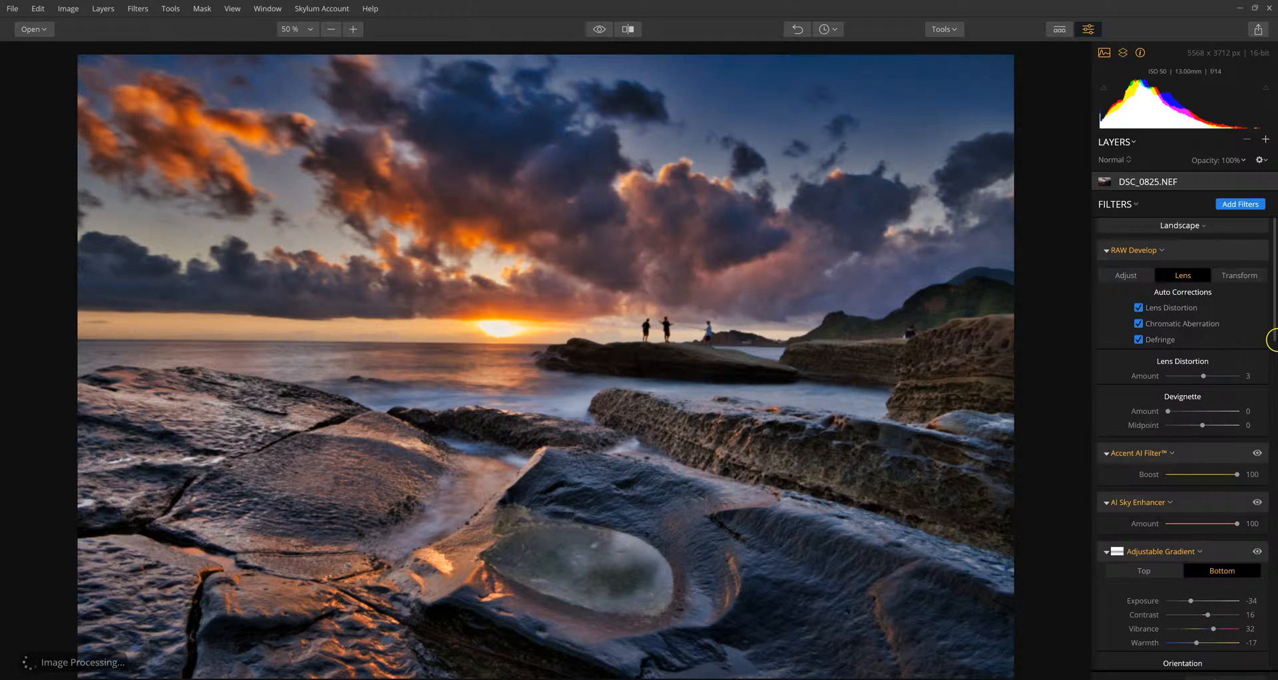
Step: Straighten the horizon by setting the RAW Develop transform's Rotate value to -15, and return to the basic adjustments
click(1239, 273)
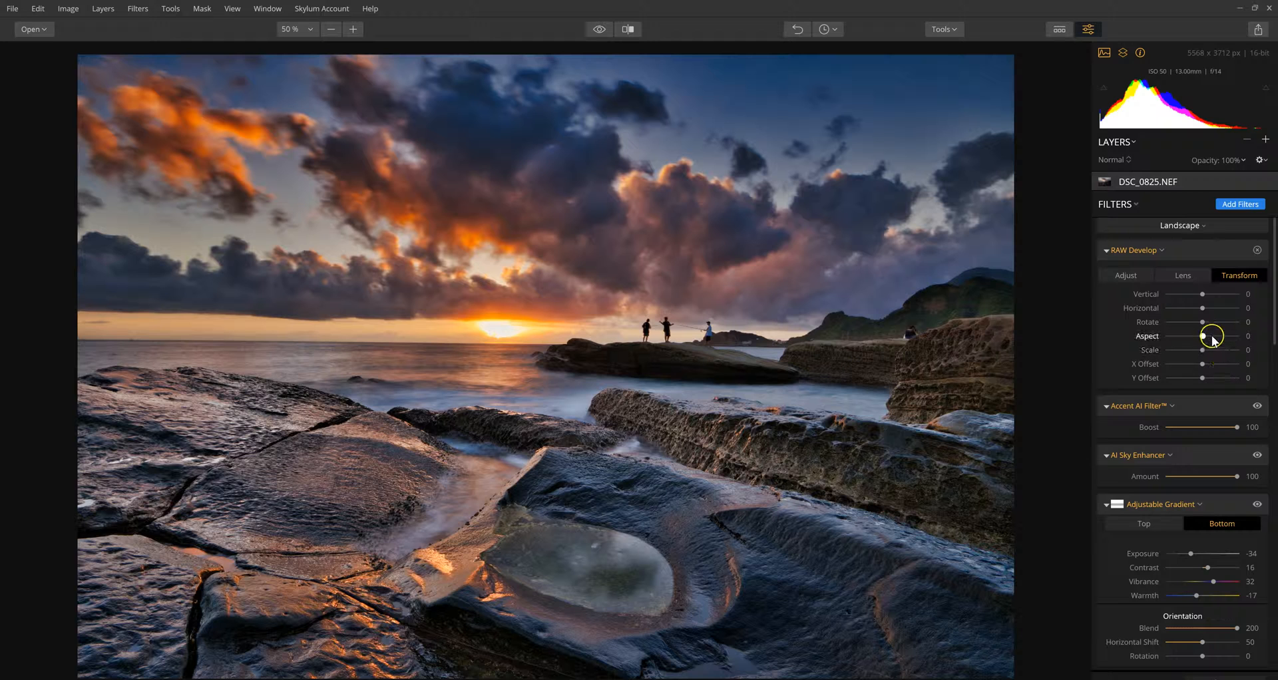
drag(1206, 326, 1201, 327)
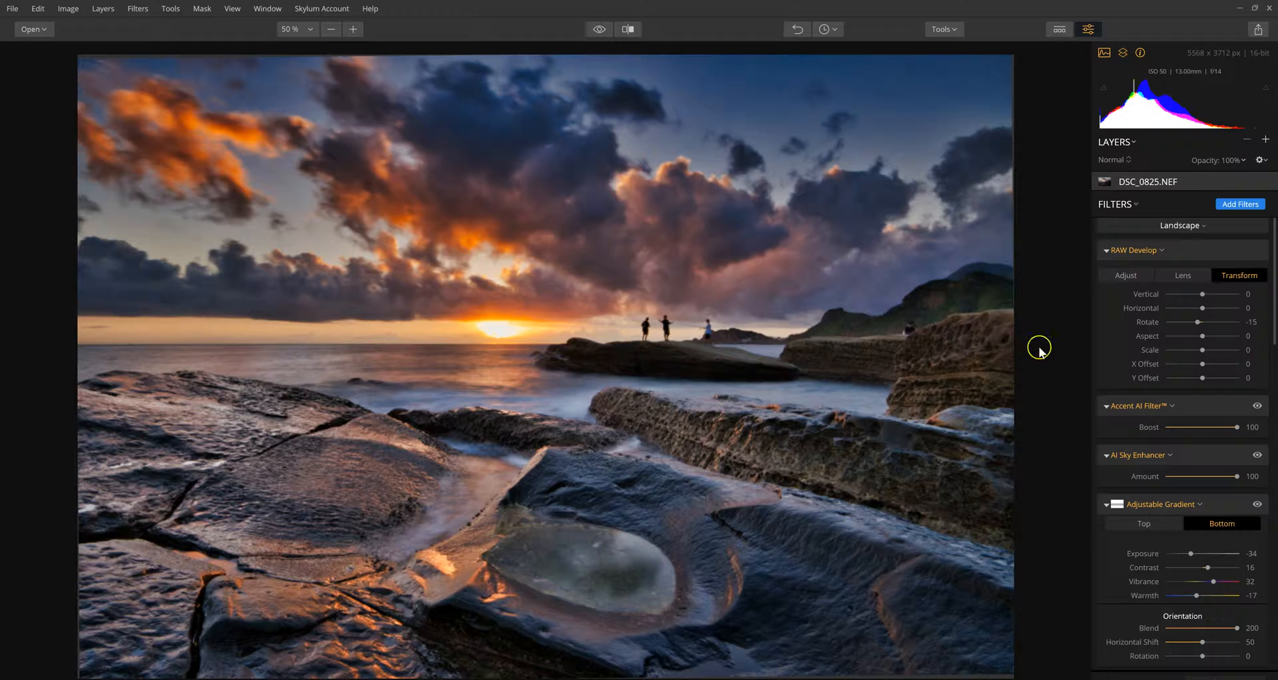
click(1128, 275)
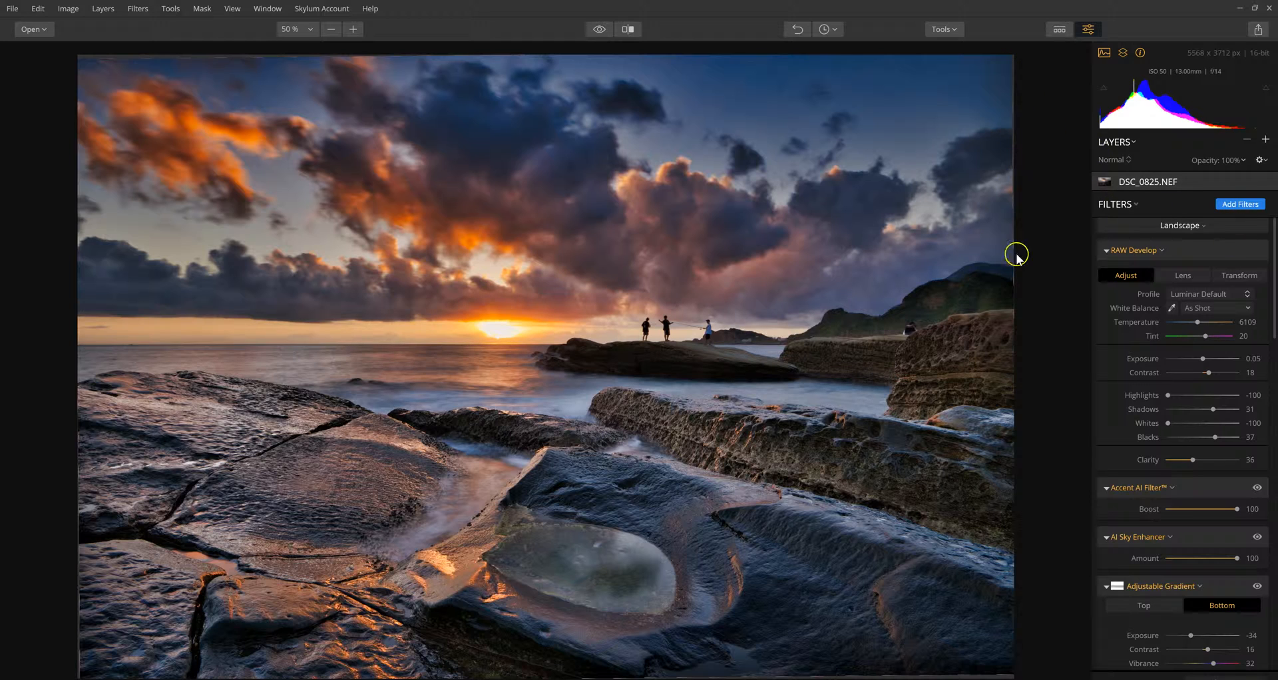
Step: Crop the photo slightly on all four sides to about 5547 x 3654 px, trimming the edges exposed by the rotation
click(955, 31)
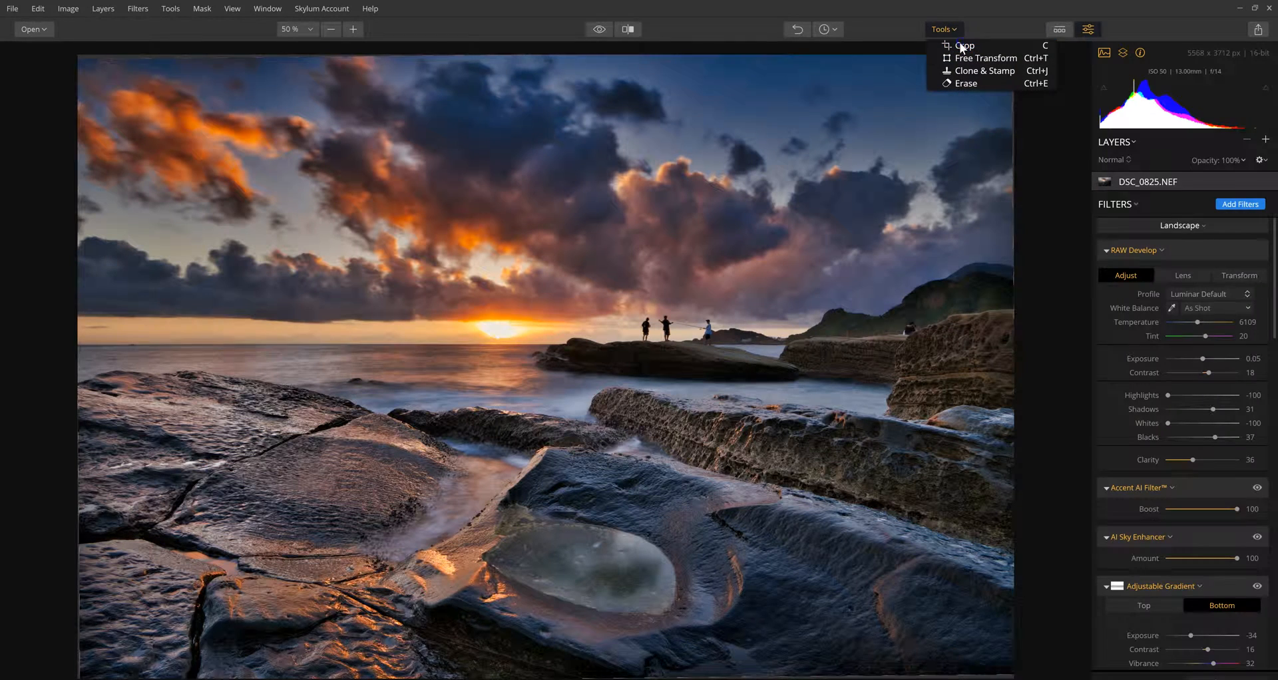
click(963, 45)
drag(641, 63, 640, 66)
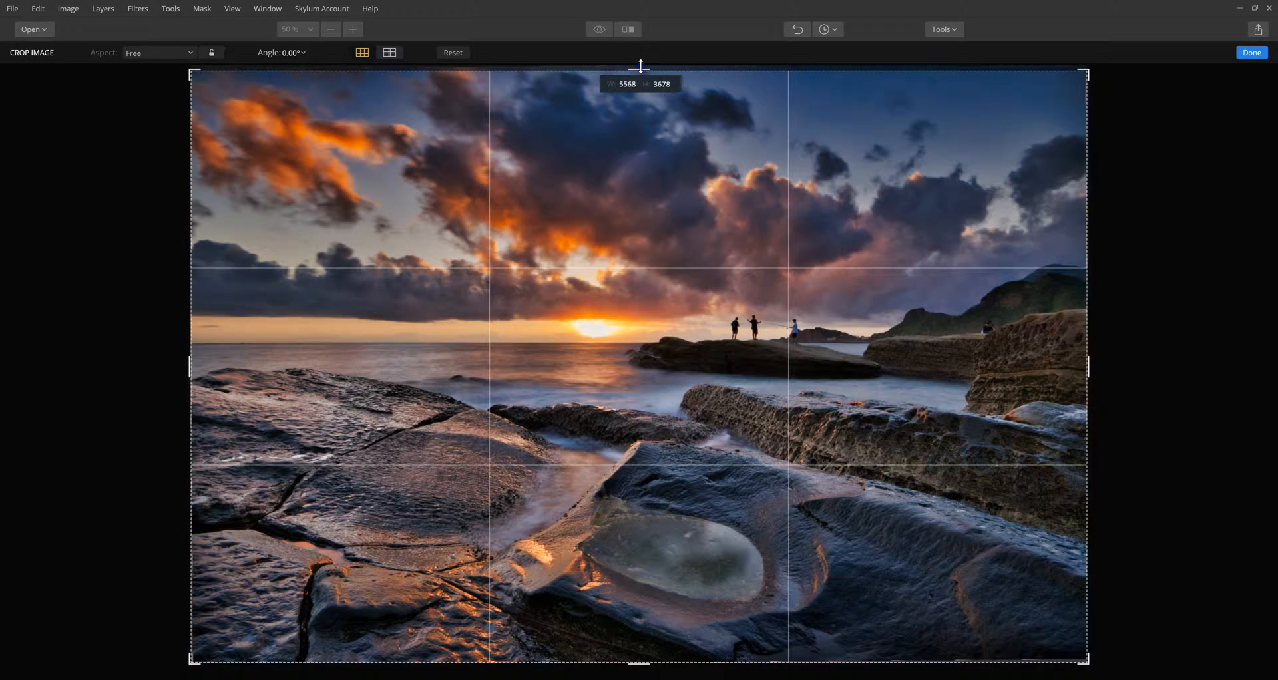
drag(1087, 368, 1087, 371)
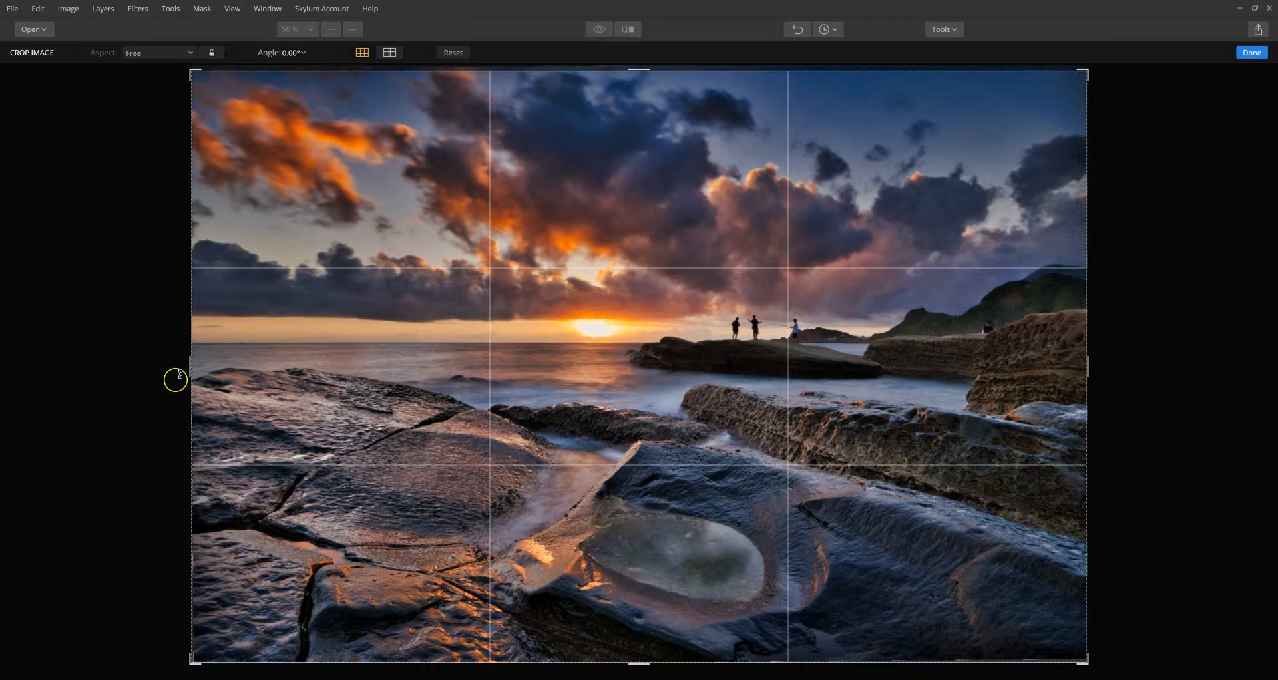
drag(195, 374, 195, 375)
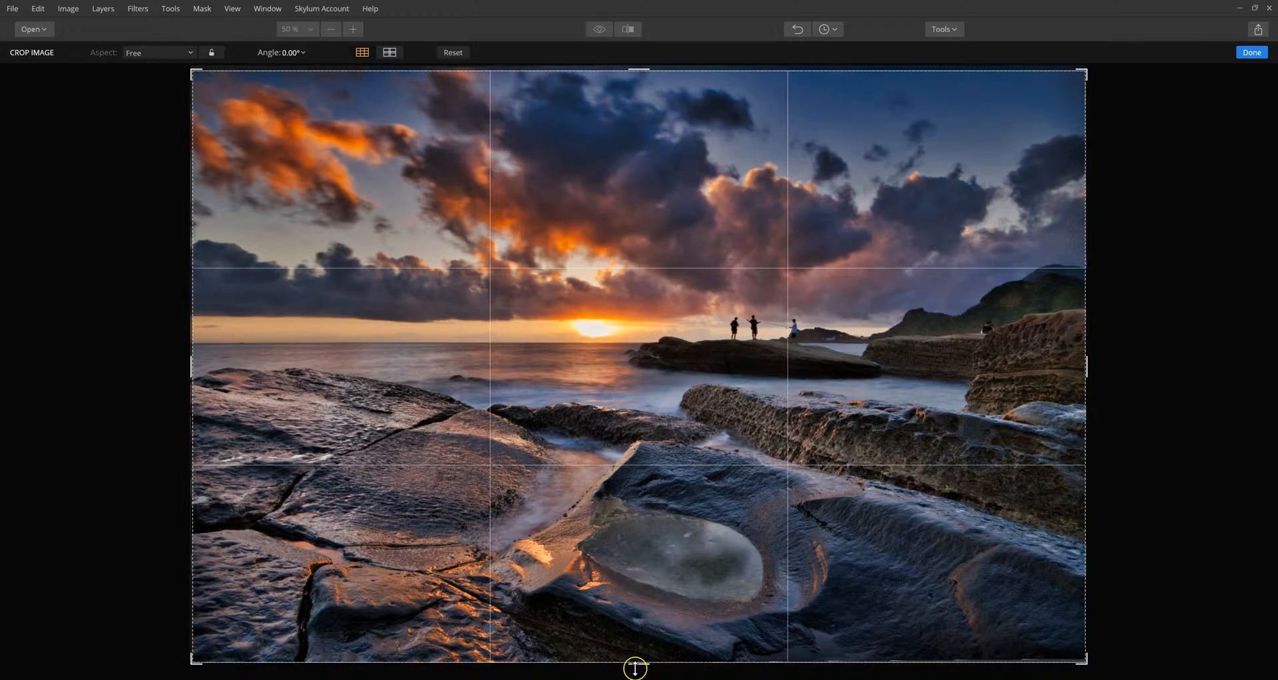
drag(635, 663, 636, 660)
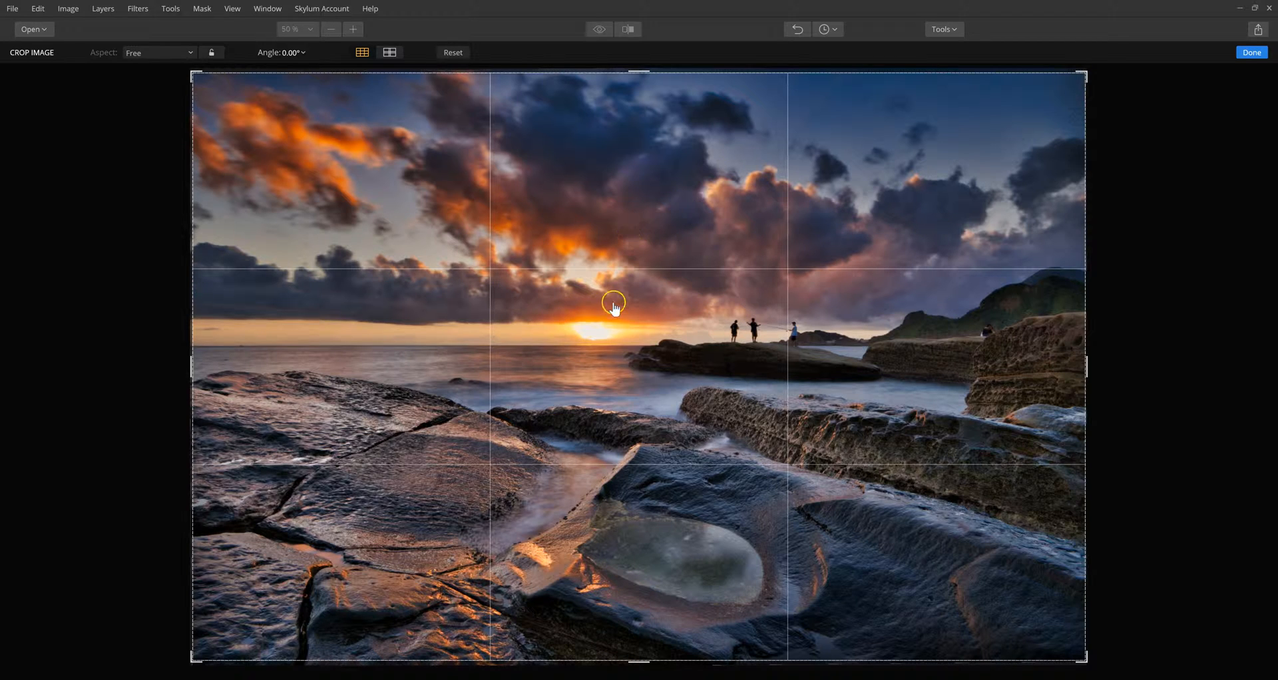
click(1246, 55)
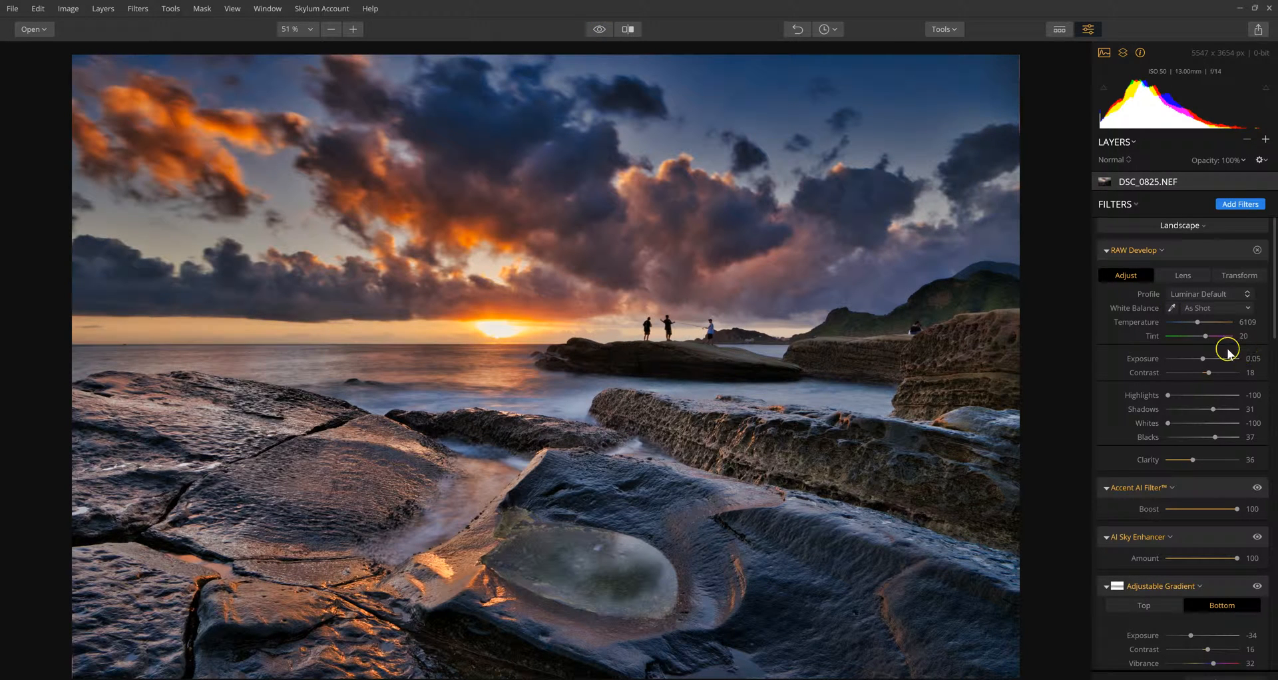
Step: Darken the photo's edges with the Vignette filter, setting Amount to -41, Size to 22 and Roundness to -14
scroll(1204, 346, down, 2)
scroll(1191, 409, down, 20)
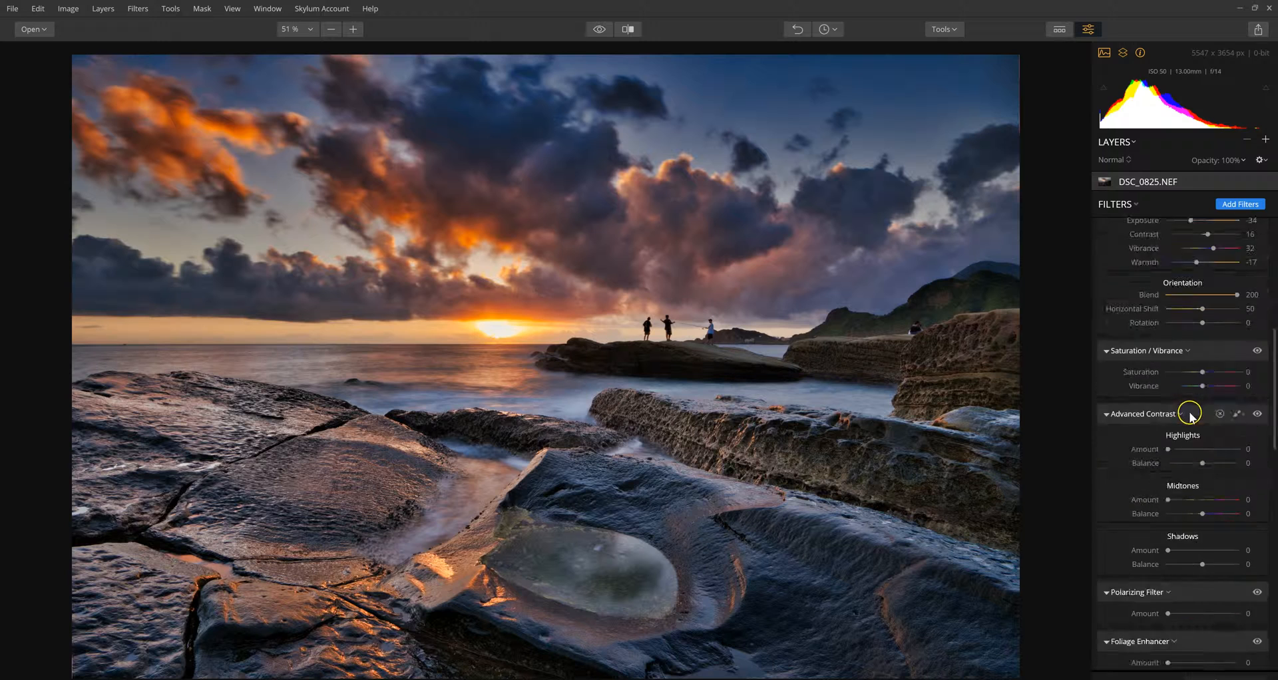
scroll(1190, 416, down, 12)
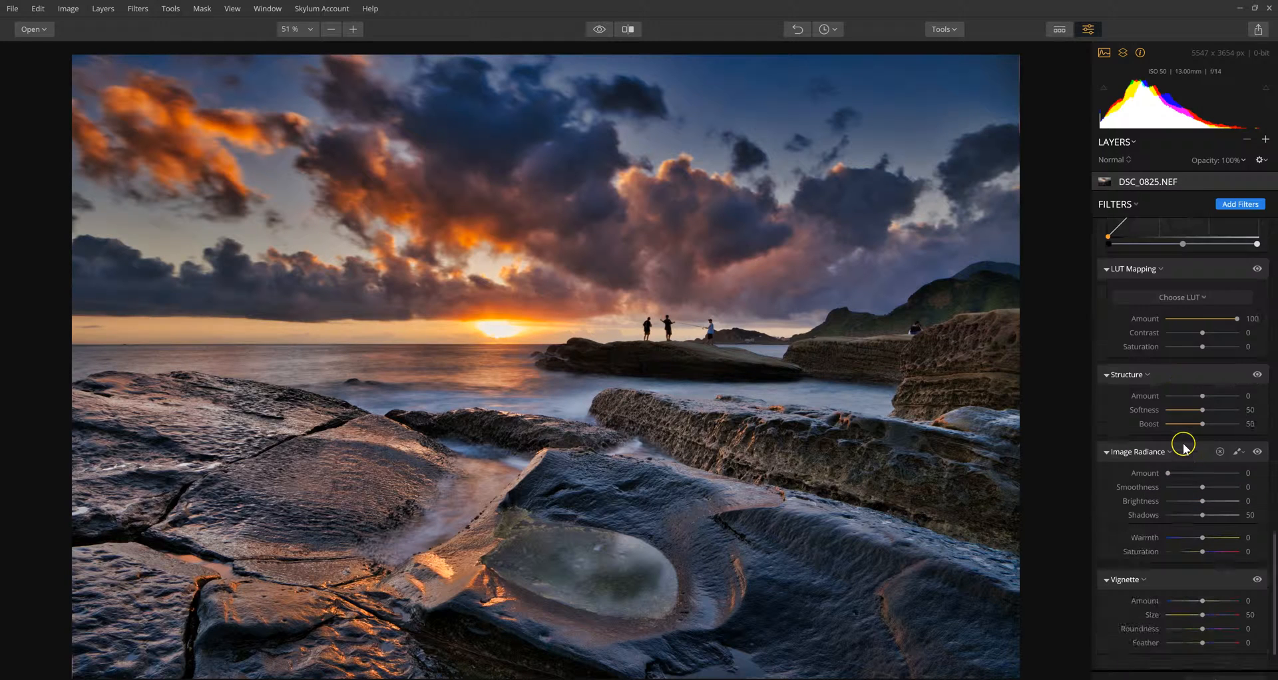
scroll(1183, 445, up, 1)
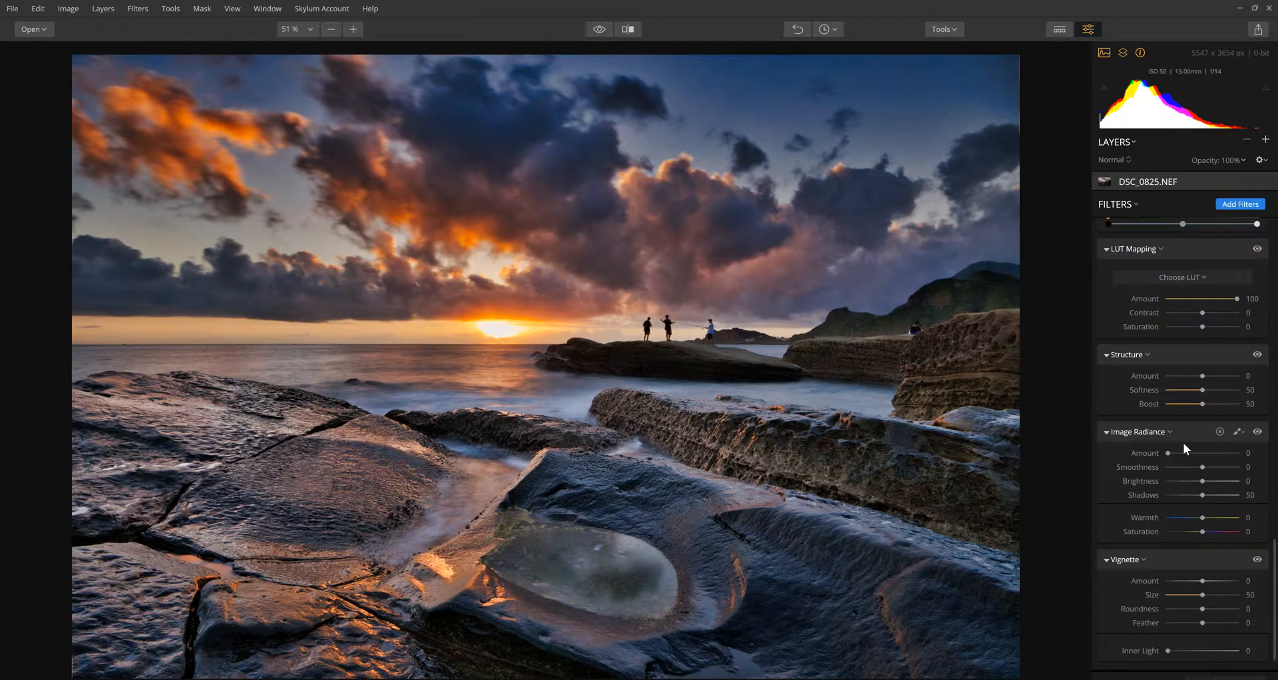
scroll(1184, 442, down, 1)
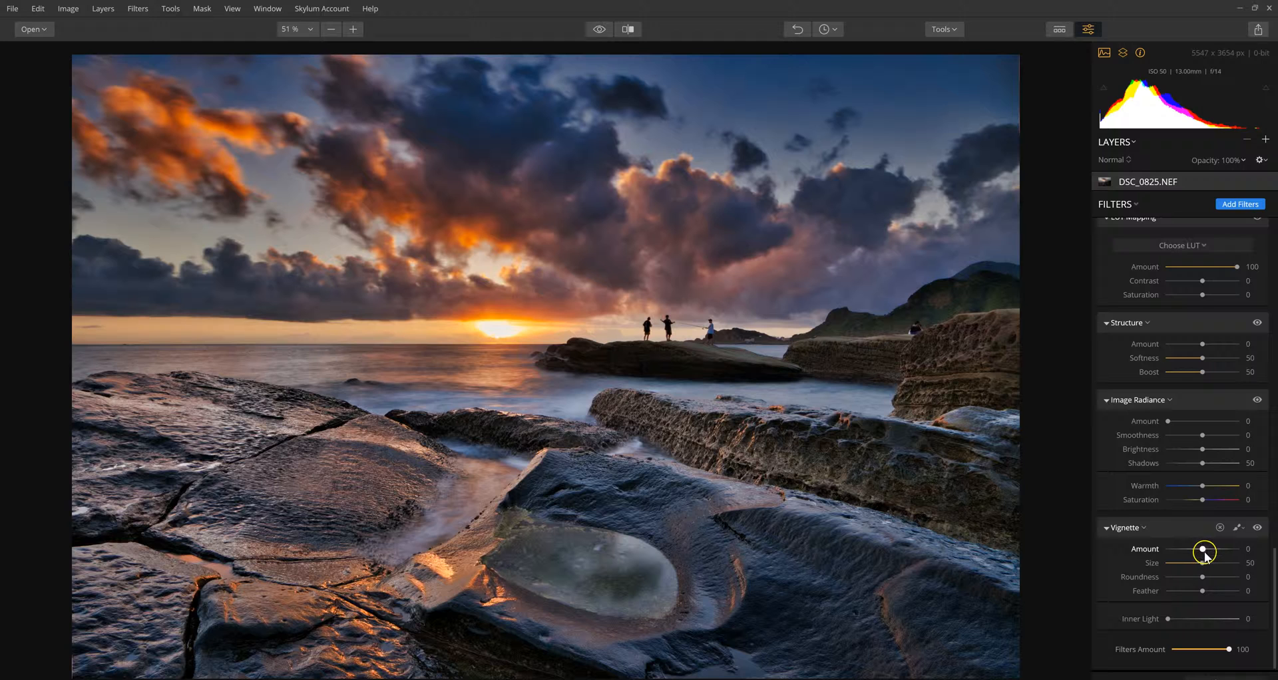
mouse_move(1202, 551)
mouse_down()
mouse_move(1187, 551)
mouse_move(1223, 553)
mouse_move(1188, 559)
mouse_up()
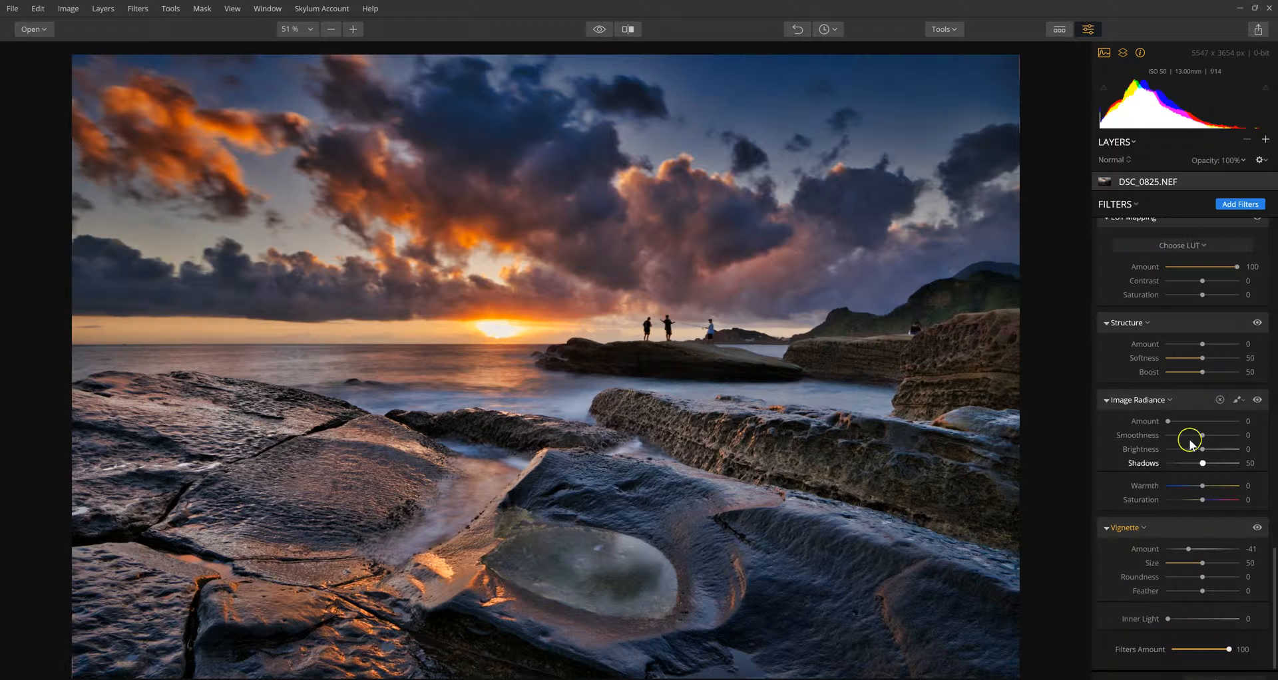
mouse_move(1205, 564)
mouse_down()
mouse_move(1227, 564)
mouse_move(1188, 575)
mouse_up()
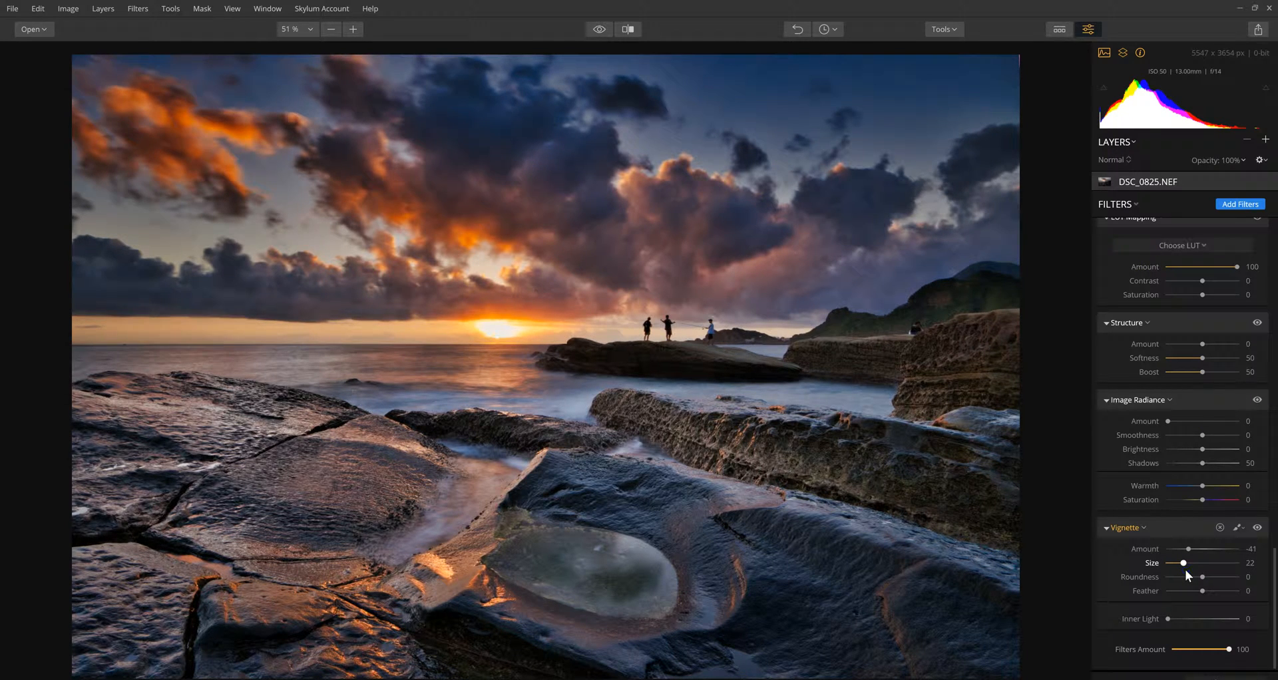
click(1202, 577)
drag(1211, 583, 1226, 584)
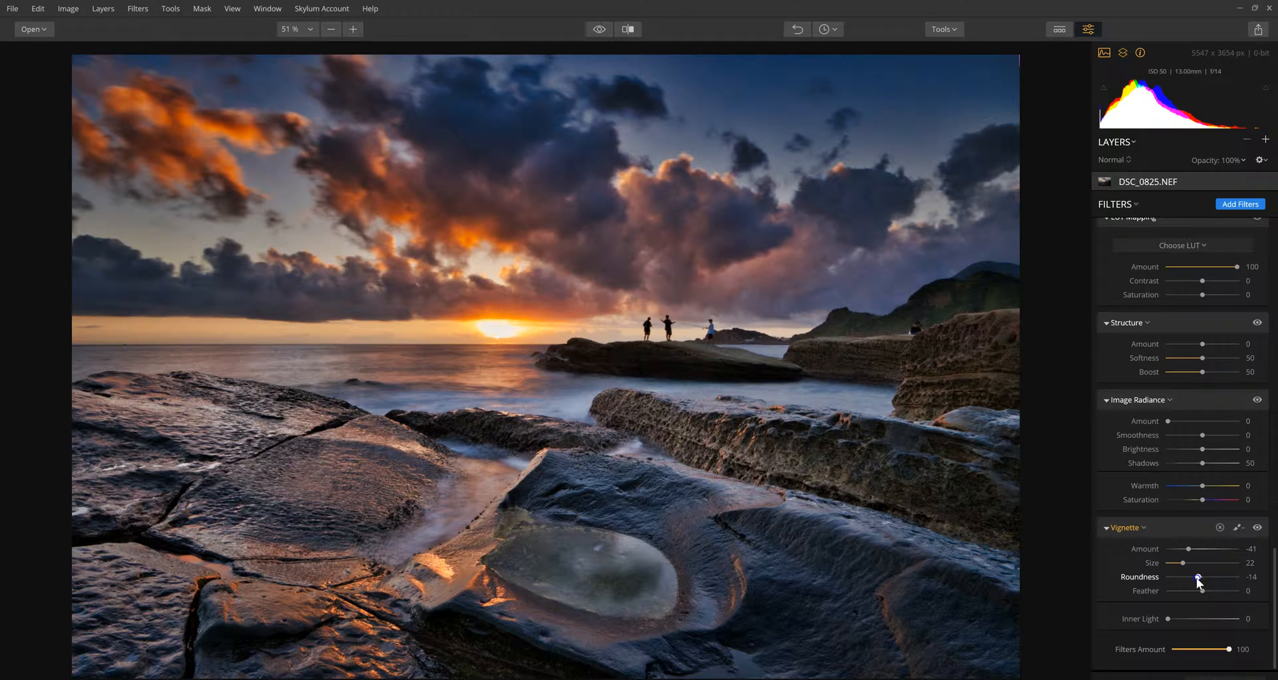
Step: Refine the vignette by setting Feather to 60, Amount to -61 and Inner Light to 43
click(1201, 591)
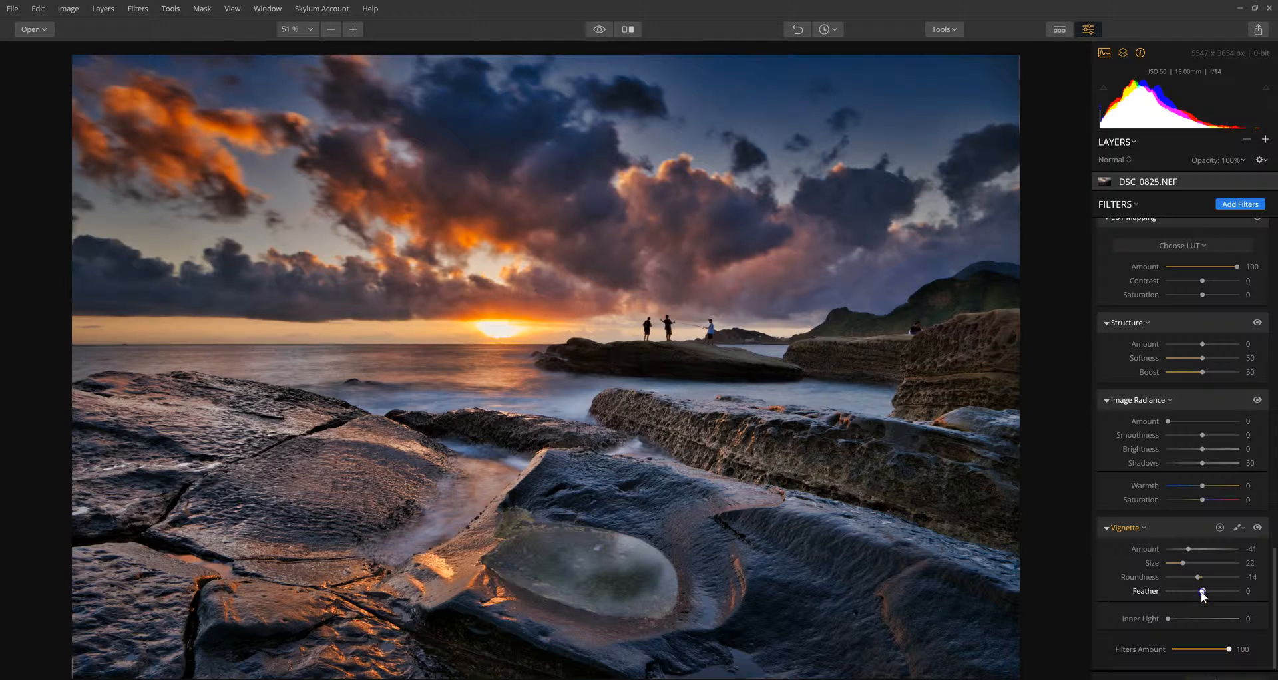
drag(1207, 592, 1236, 594)
click(1189, 550)
mouse_move(1189, 551)
mouse_down()
mouse_move(1172, 552)
mouse_move(1183, 552)
mouse_up()
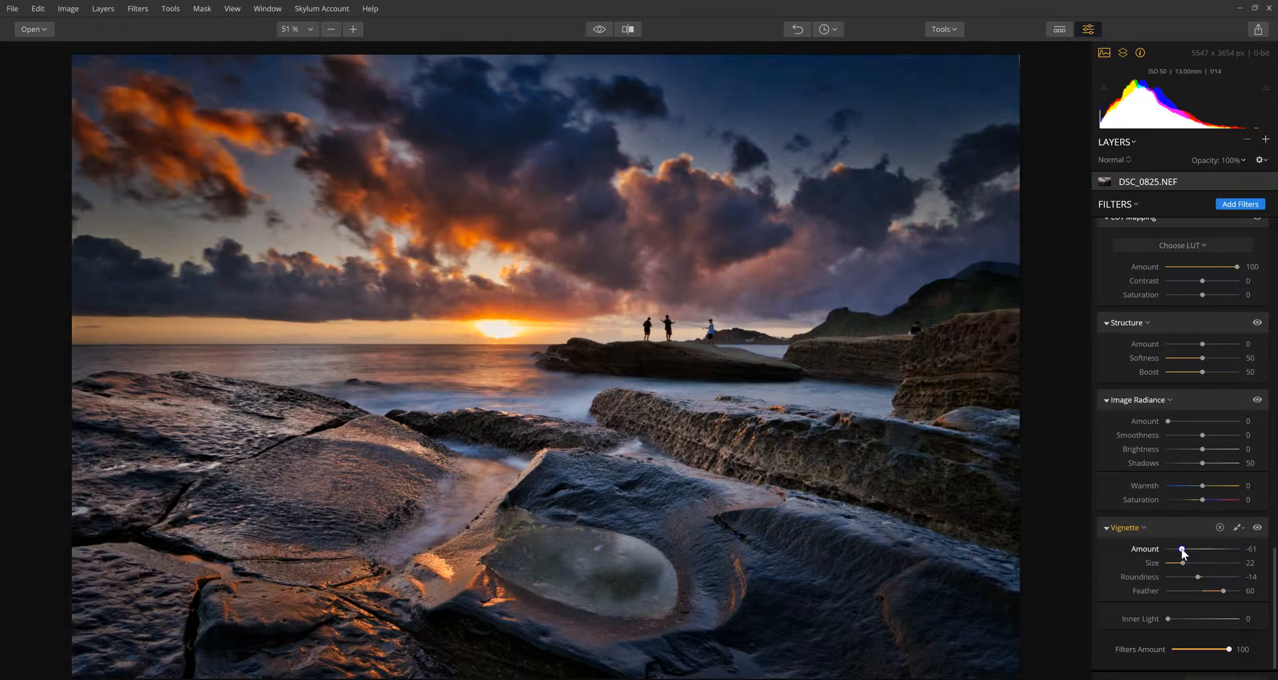
click(1169, 620)
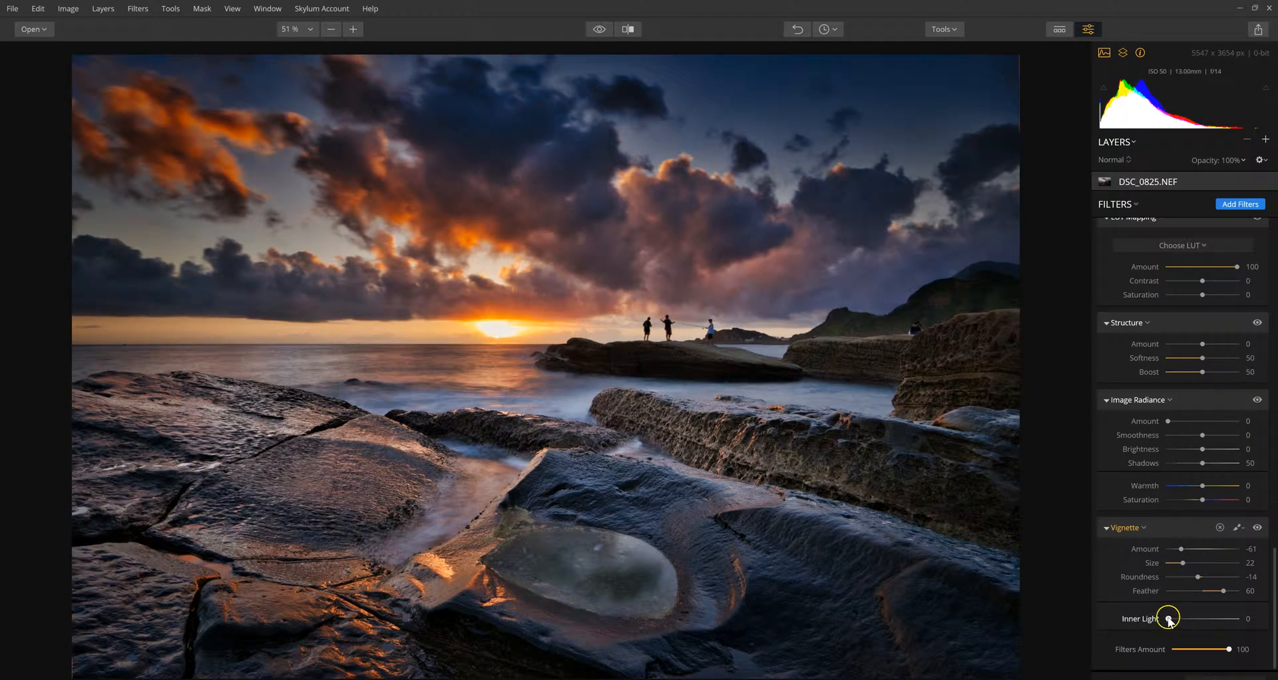
drag(1182, 621, 1198, 620)
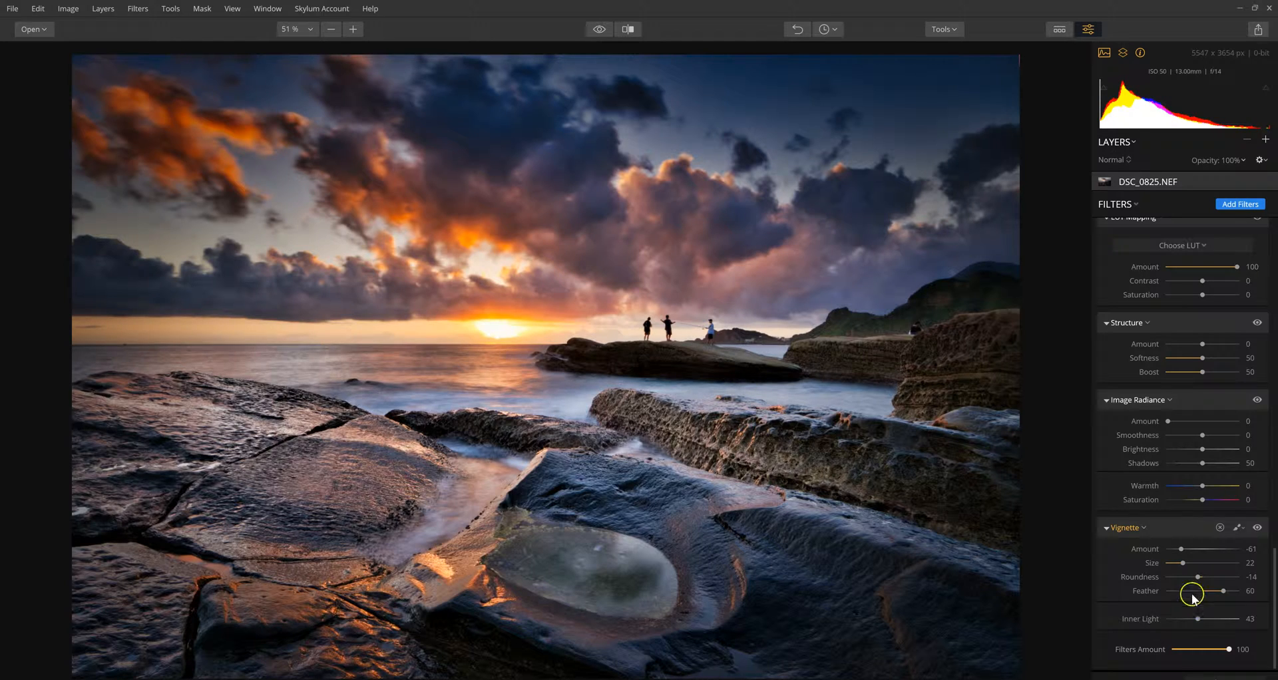
Step: Compare the vignetted photo with the original using the quick preview and the before/after split view
click(598, 31)
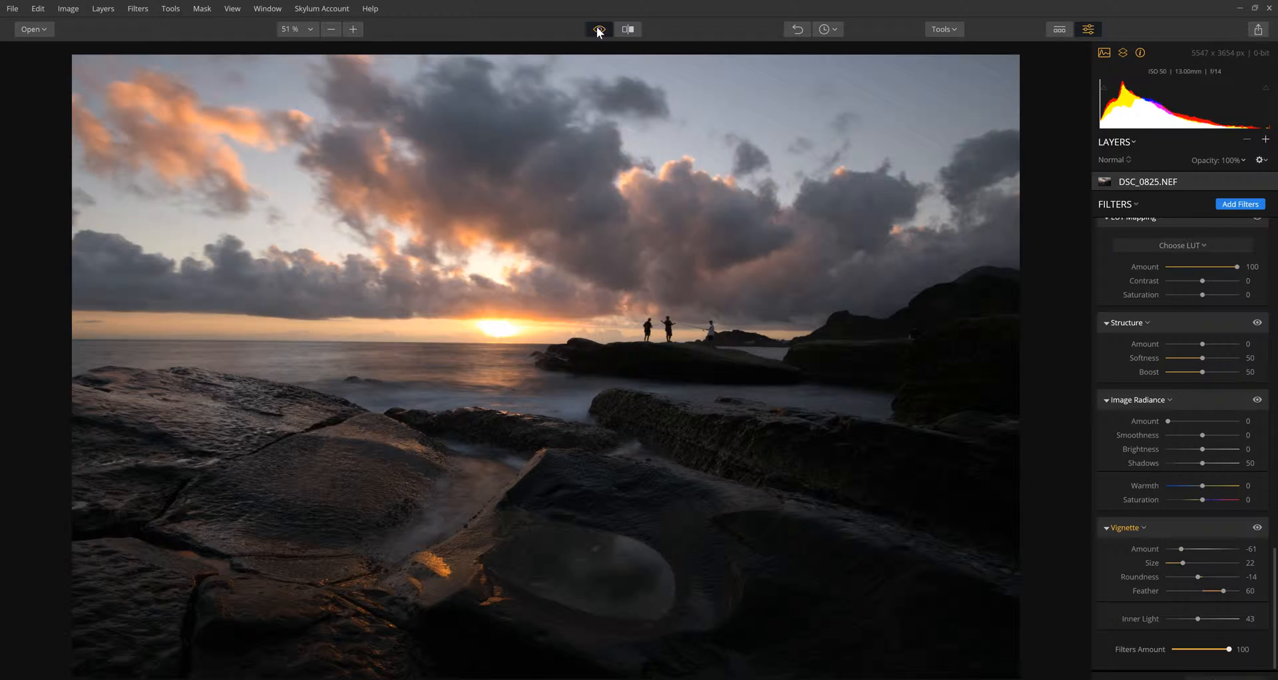
click(598, 31)
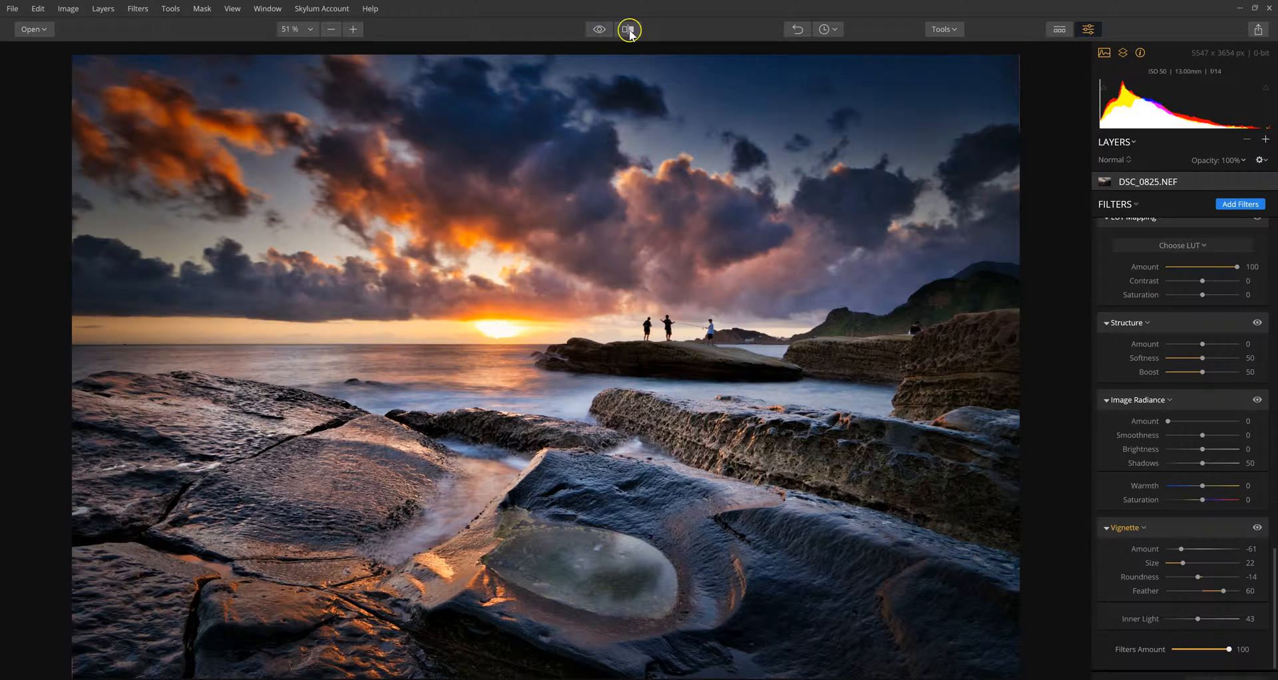
click(628, 31)
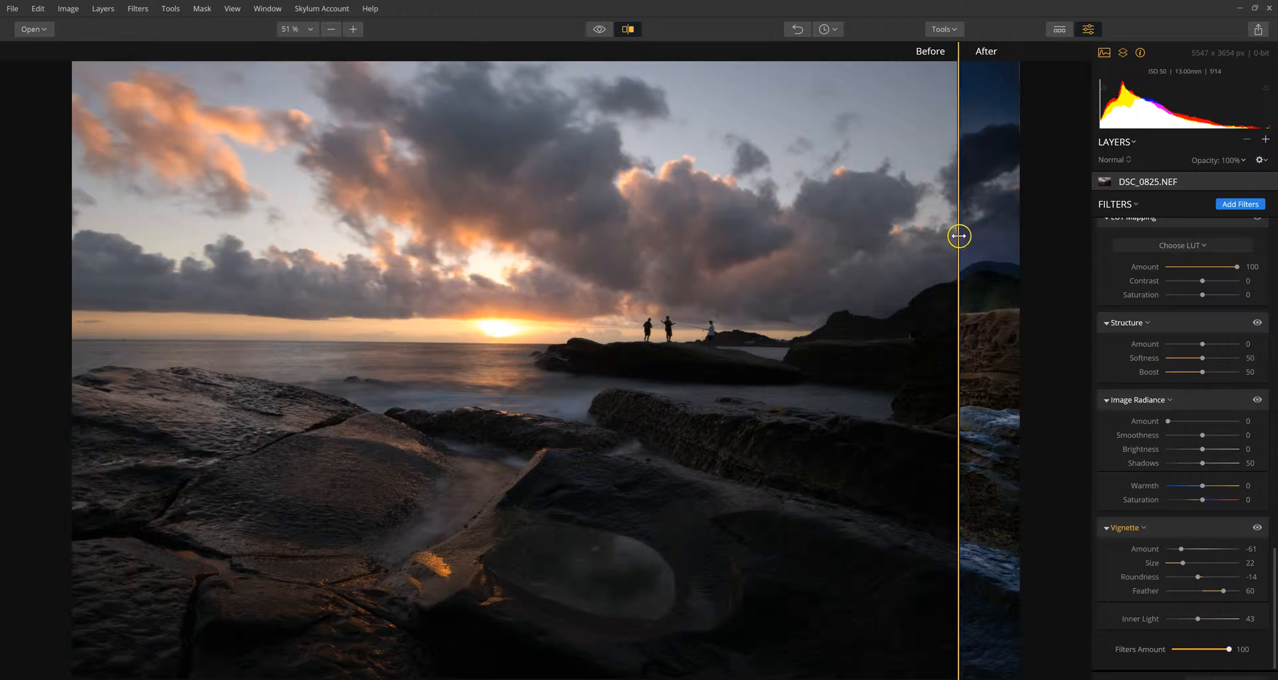
drag(958, 236, 129, 226)
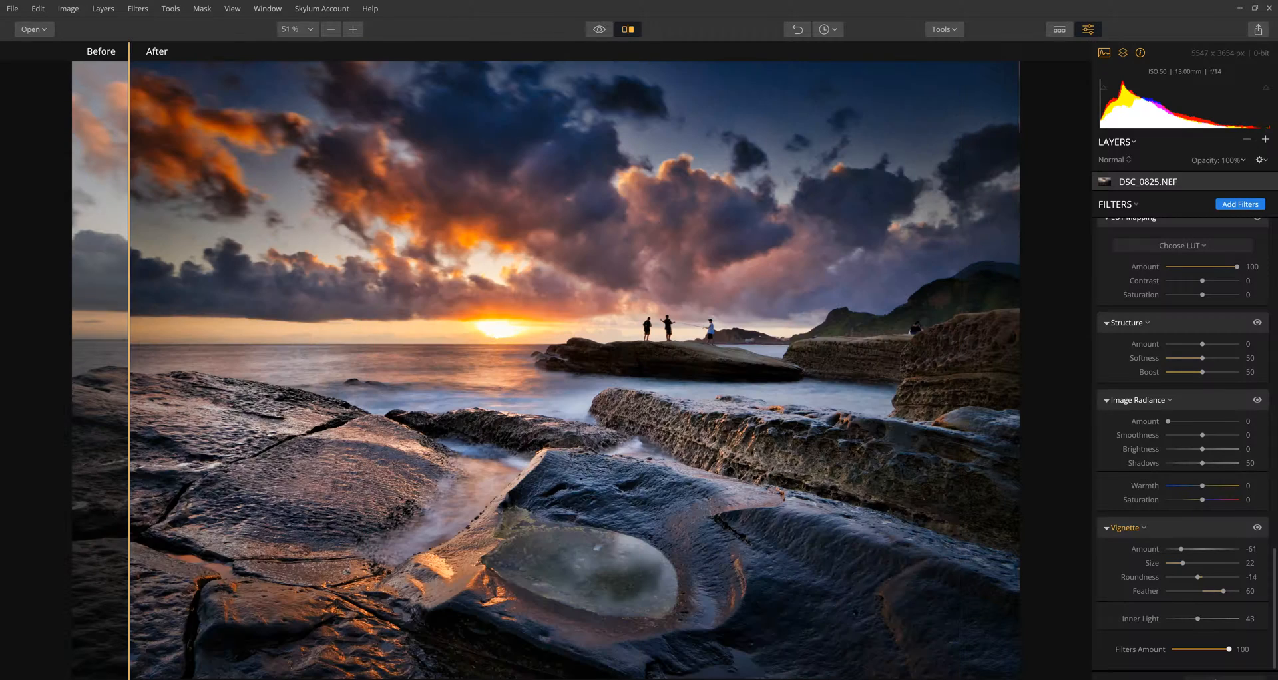
click(629, 29)
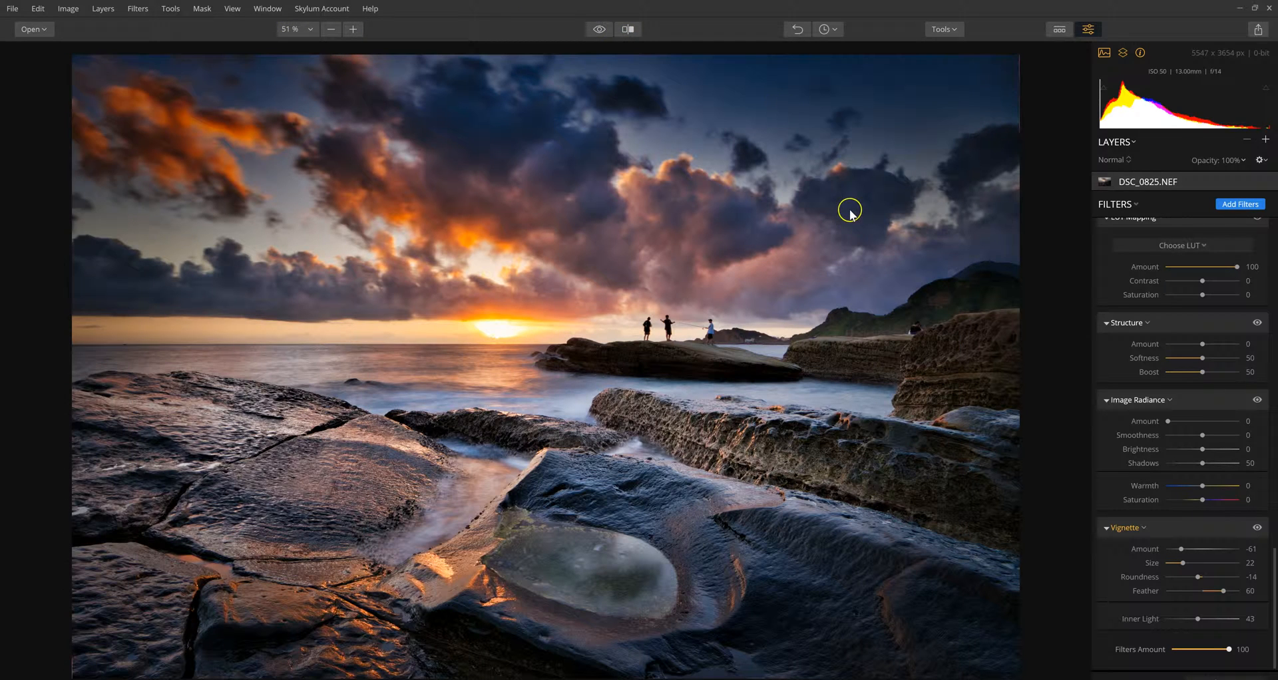